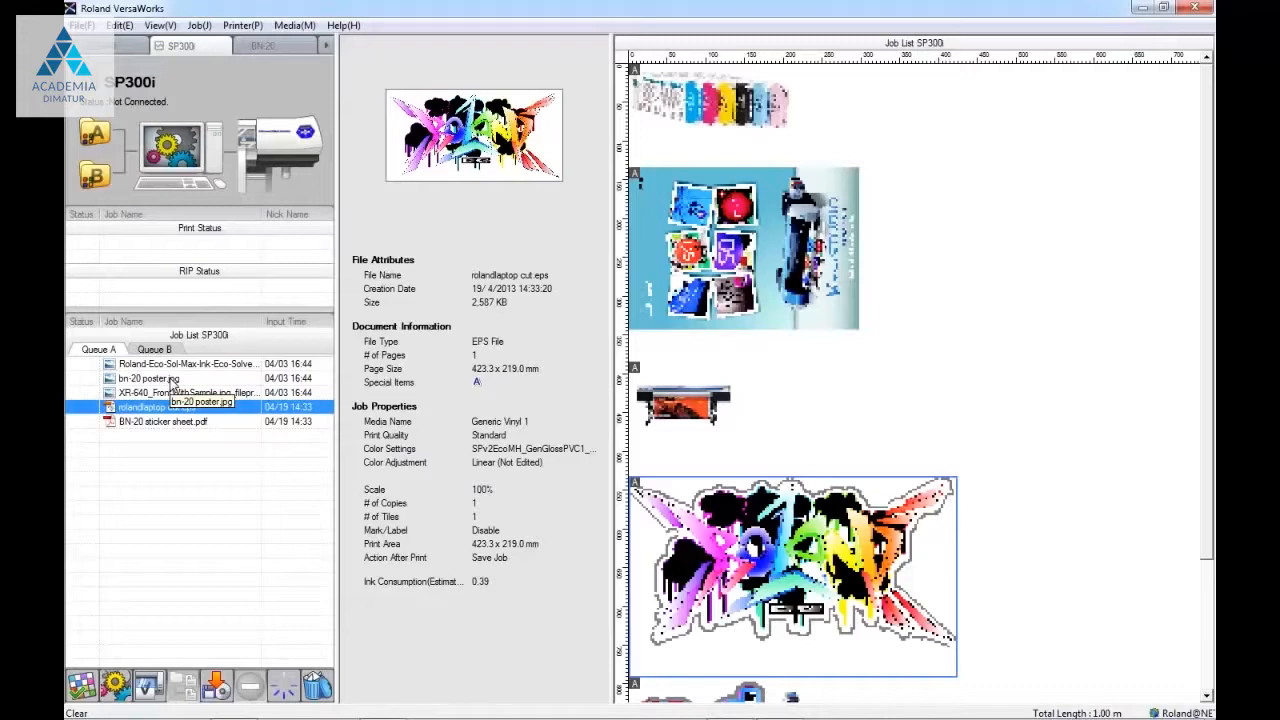
# - Open the job settings of BN-20 sticker sheet.pdf and set its scale to 75%
pyautogui.click(181, 427)
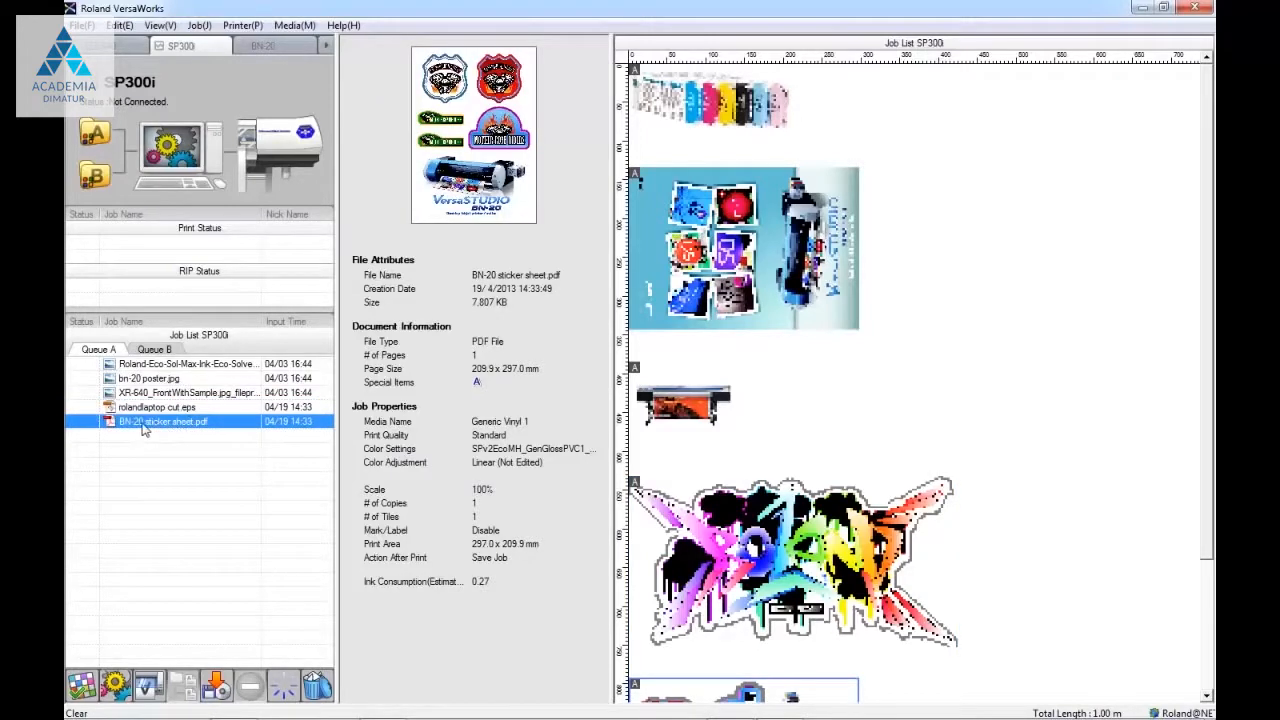
pyautogui.doubleClick(175, 422)
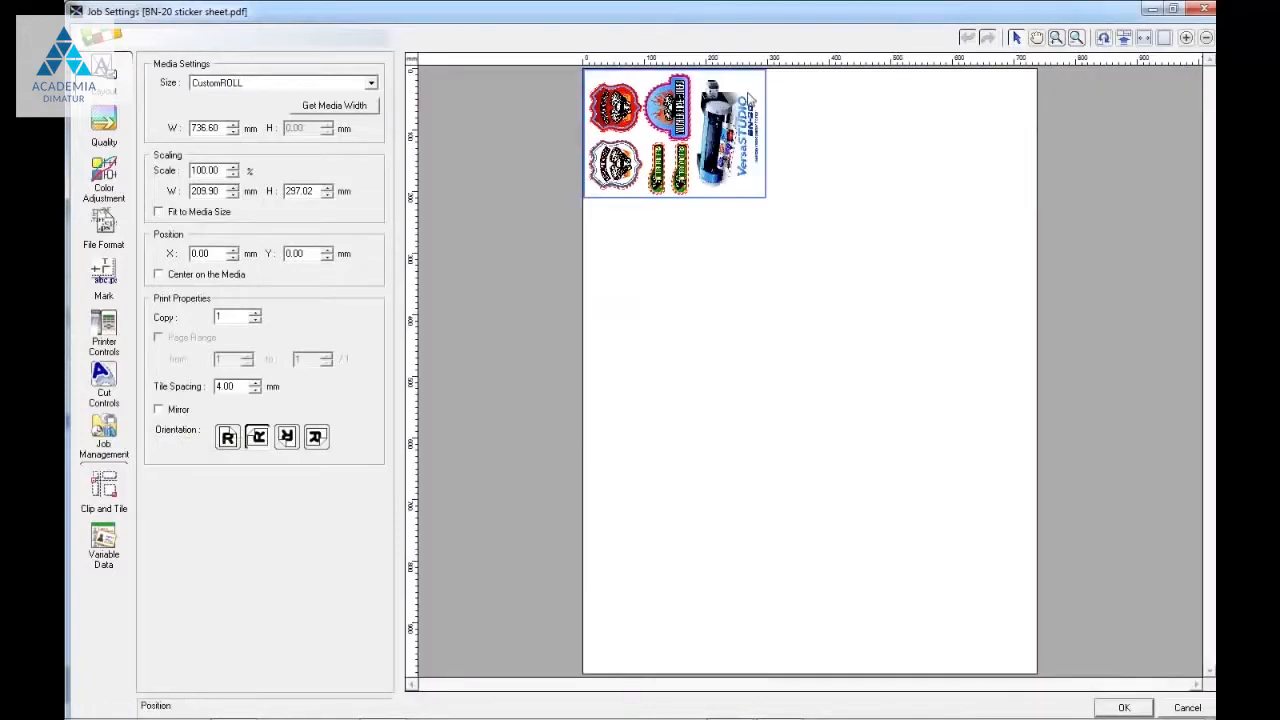
pyautogui.doubleClick(221, 171)
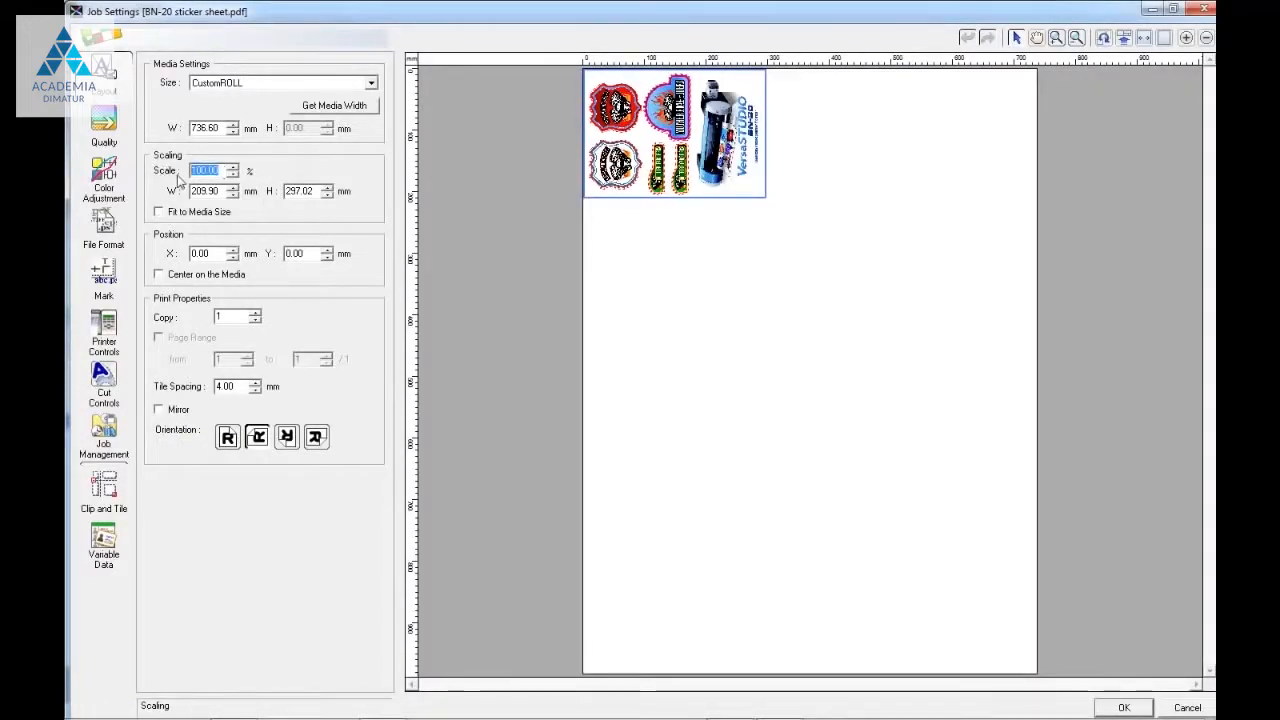
pyautogui.write('75')
pyautogui.press('Return')
# - Orient the sticker sheet at 180 degrees, set it to 4 copies and accept the job settings
pyautogui.click(287, 438)
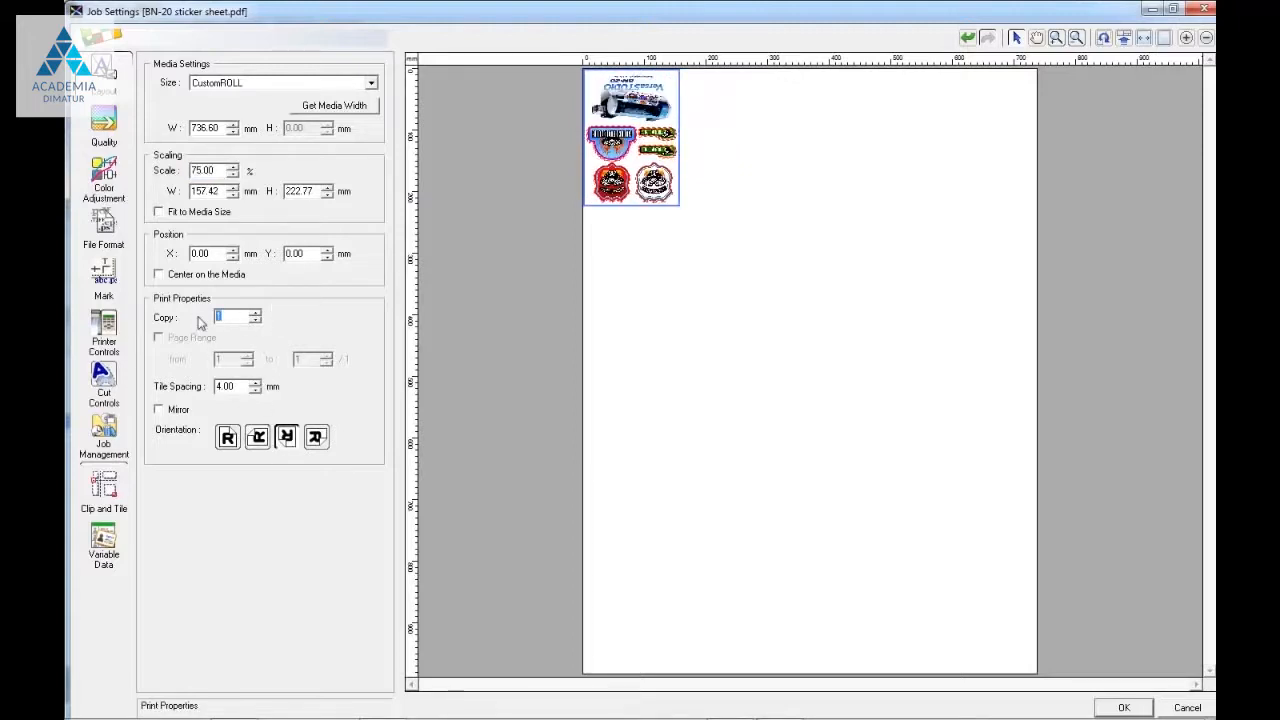
pyautogui.click(256, 322)
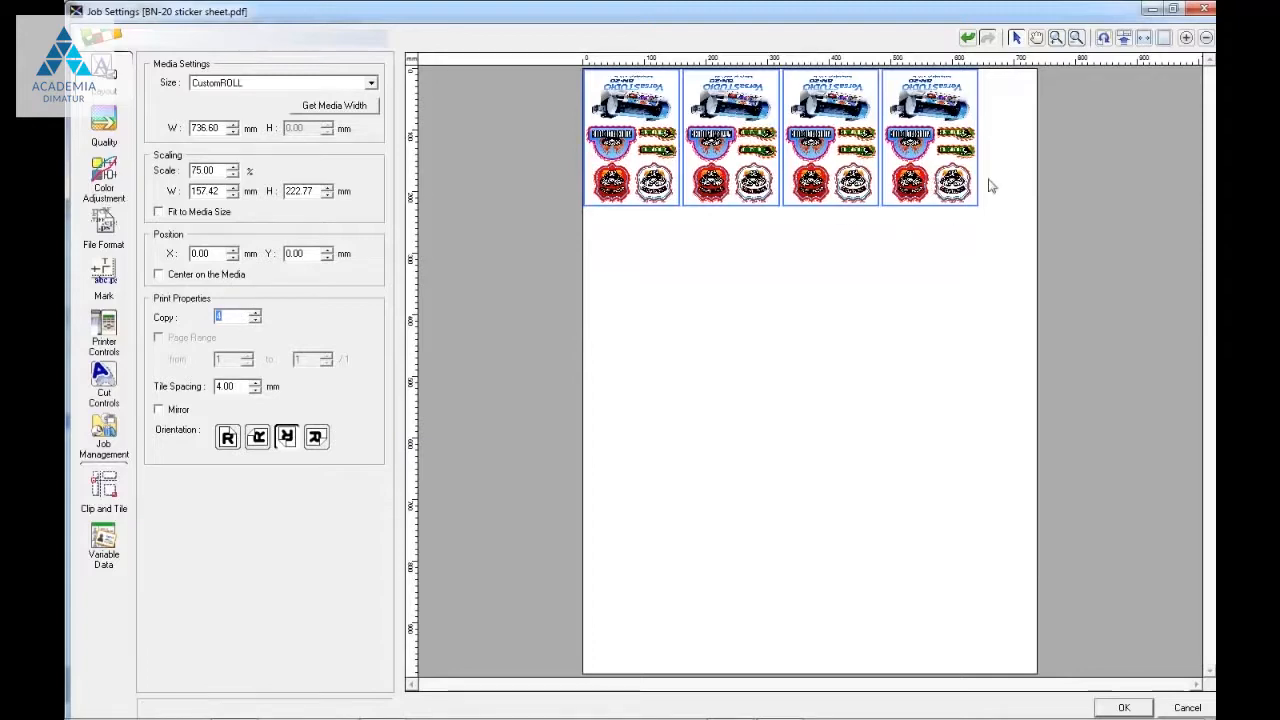
pyautogui.click(1124, 707)
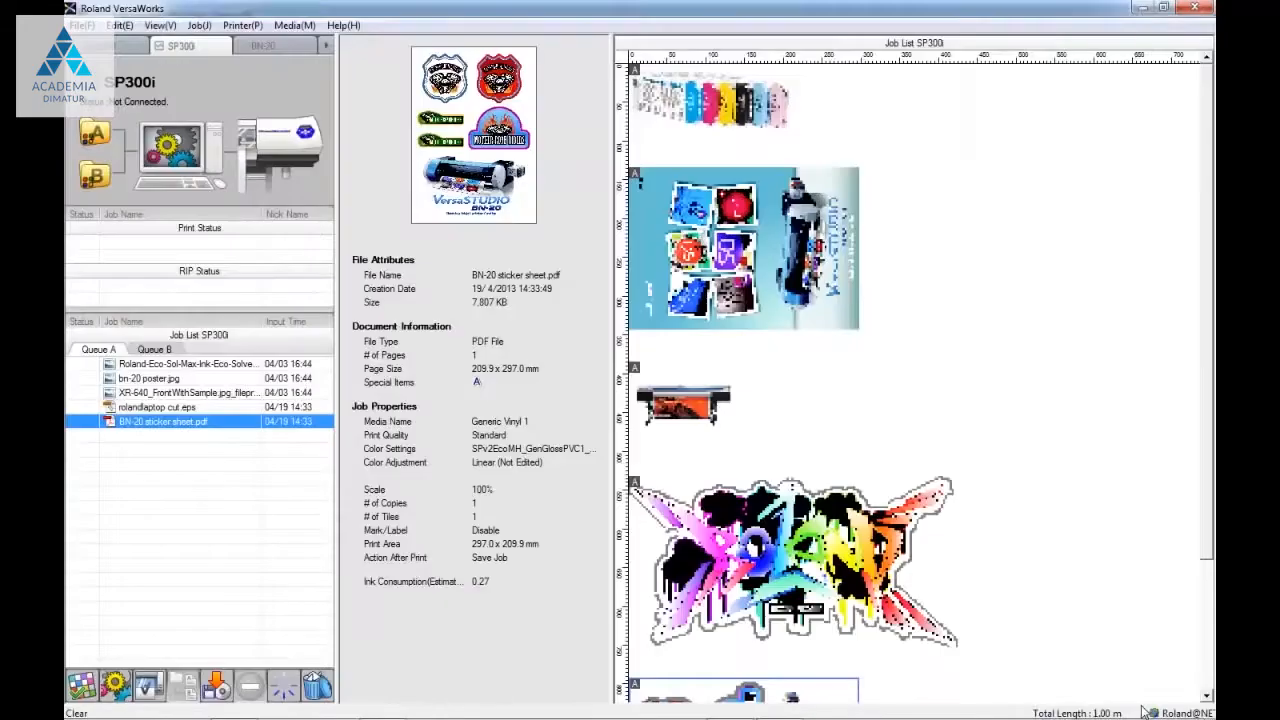
# - Clip the white space above and below the XR-640 printer image, leaving a height of about 65.5 mm from Y 23.5 mm, and accept
pyautogui.doubleClick(172, 392)
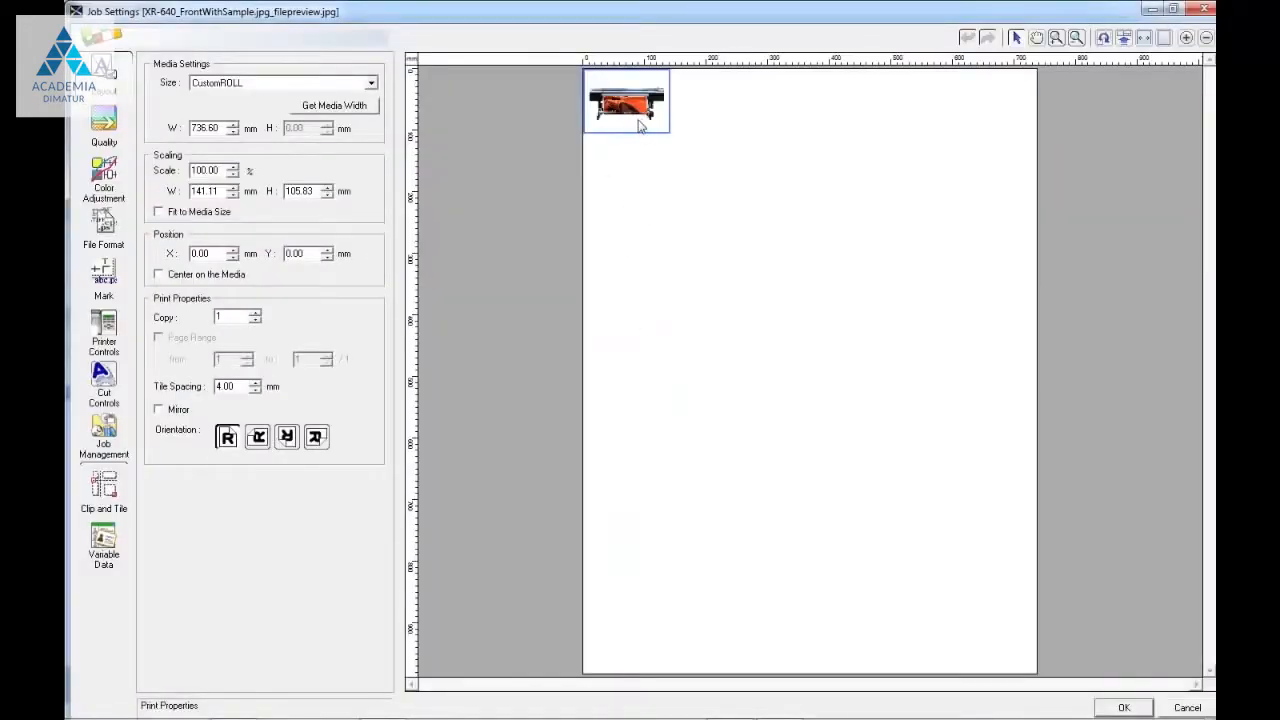
pyautogui.click(104, 490)
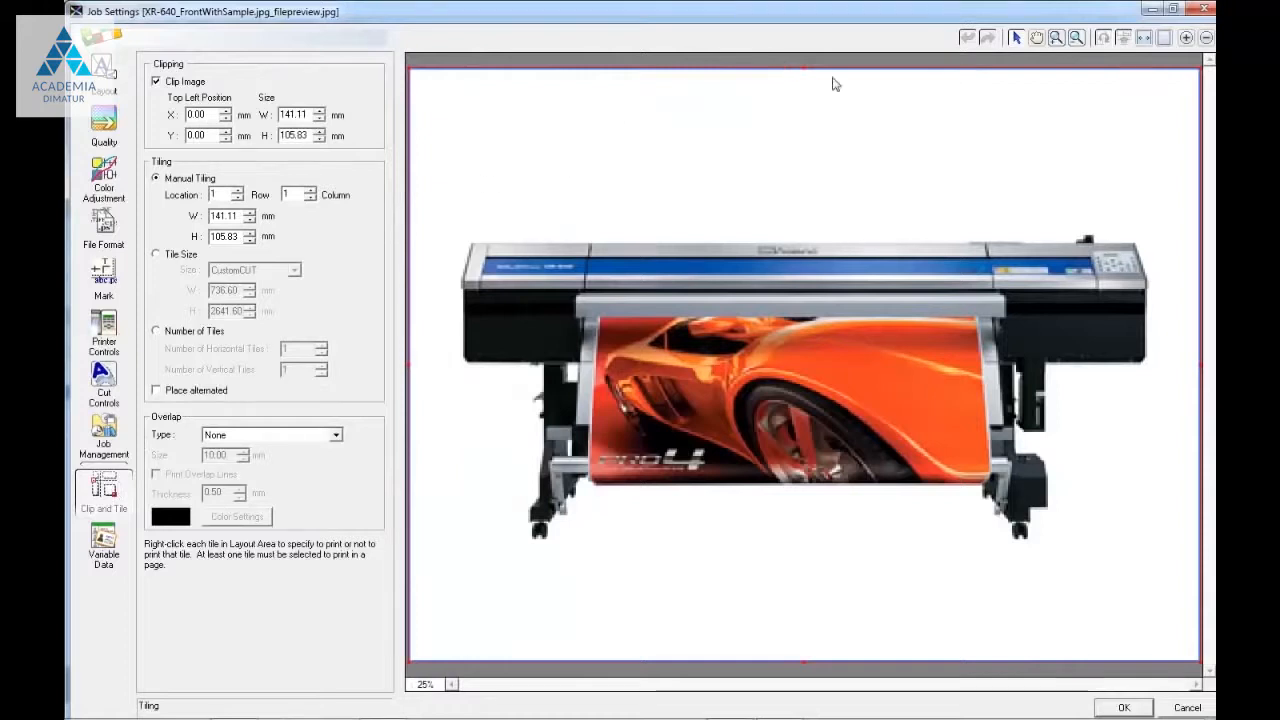
pyautogui.moveTo(800, 66); pyautogui.dragTo(800, 200)
pyautogui.moveTo(802, 661); pyautogui.dragTo(804, 567)
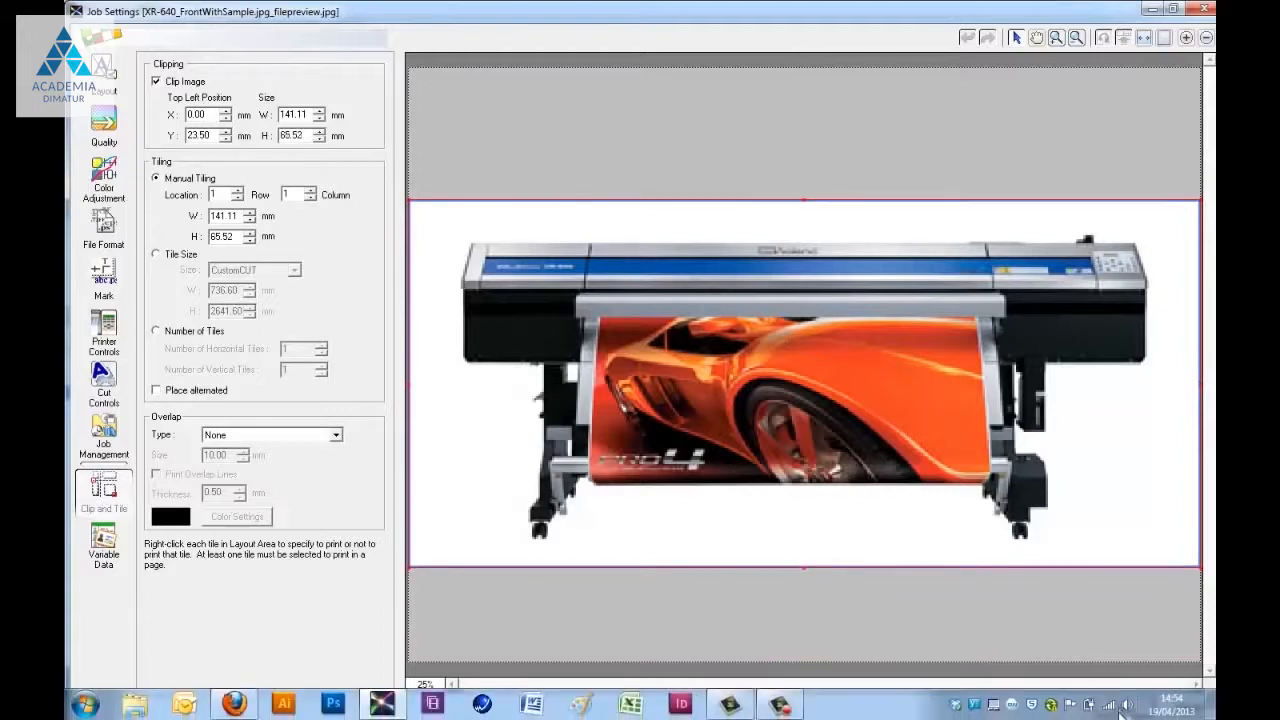
pyautogui.click(1122, 708)
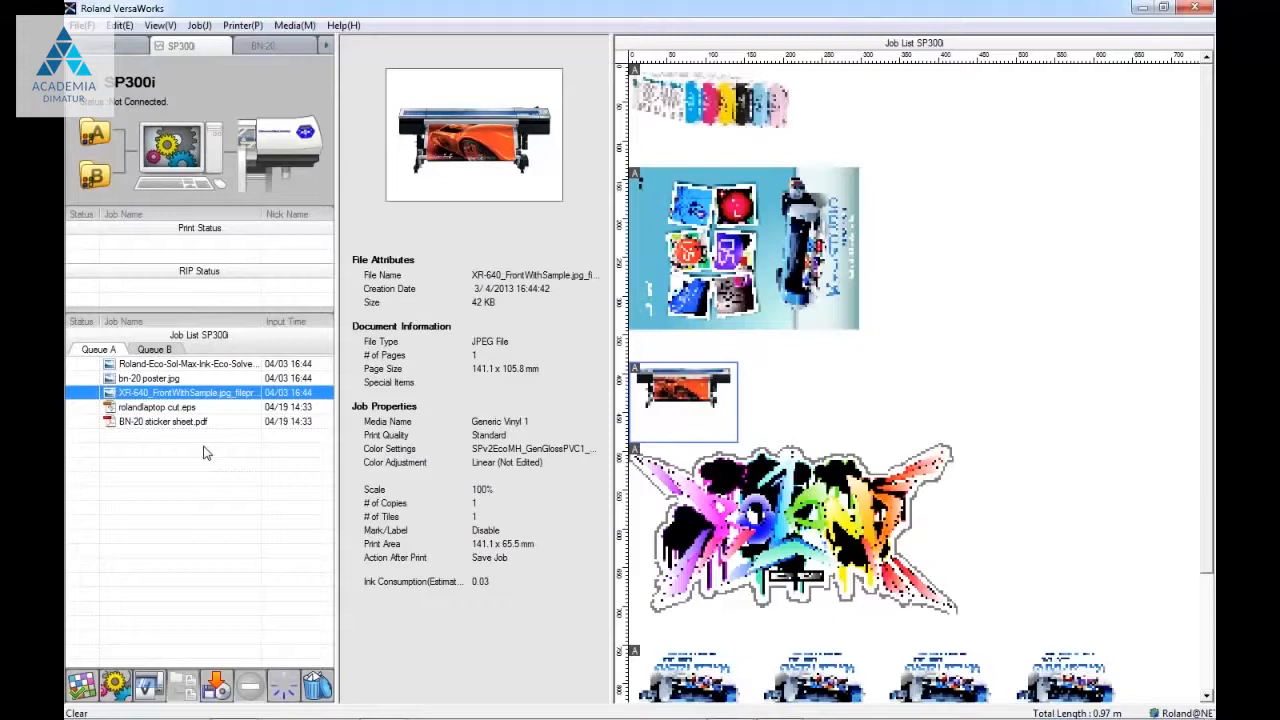
# - Select all five jobs in Queue A and nest them into one job
pyautogui.moveTo(203, 446); pyautogui.dragTo(153, 368)
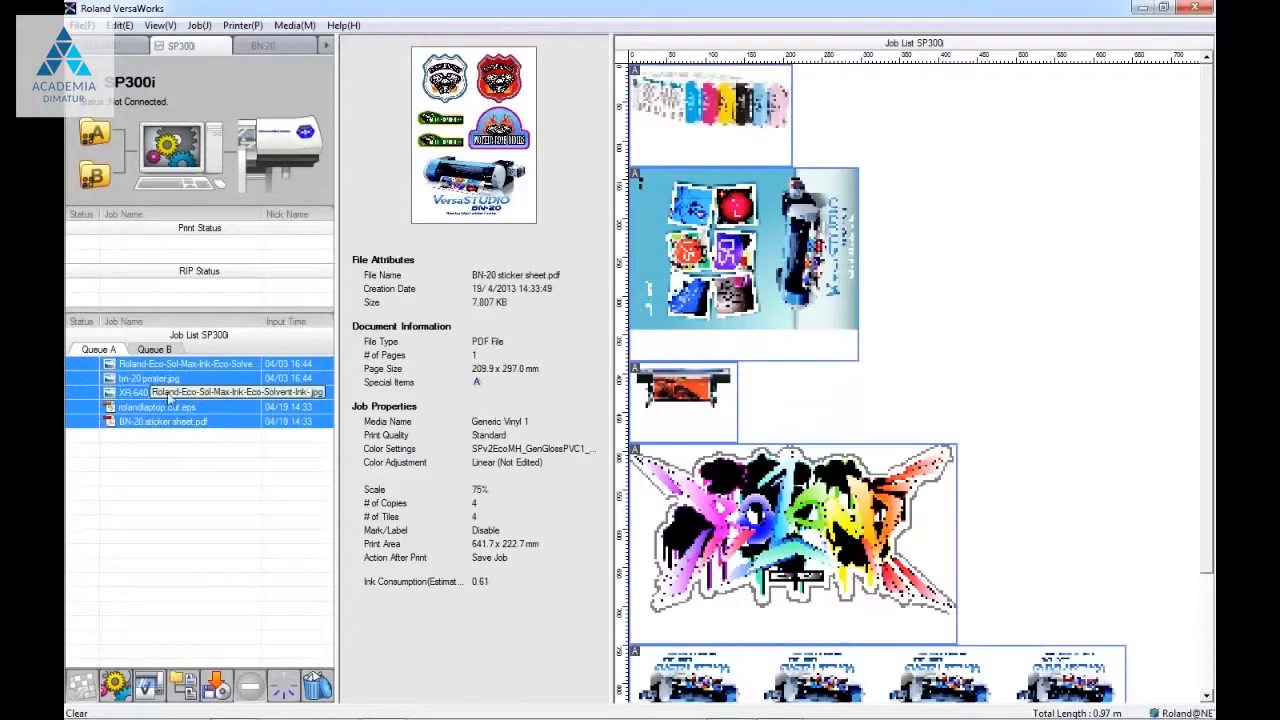
pyautogui.click(198, 503)
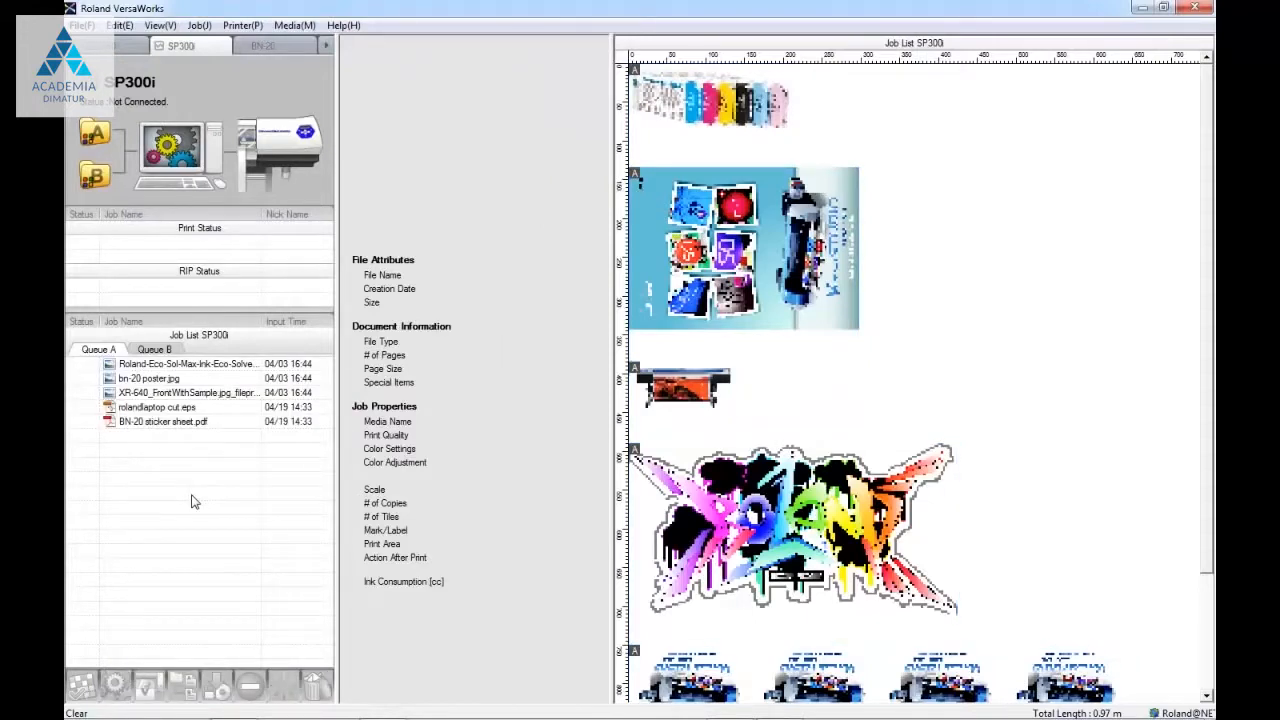
pyautogui.click(190, 421)
pyautogui.keyDown('shift'); pyautogui.click(193, 407); pyautogui.keyUp('shift')
pyautogui.keyDown('shift'); pyautogui.click(195, 393); pyautogui.keyUp('shift')
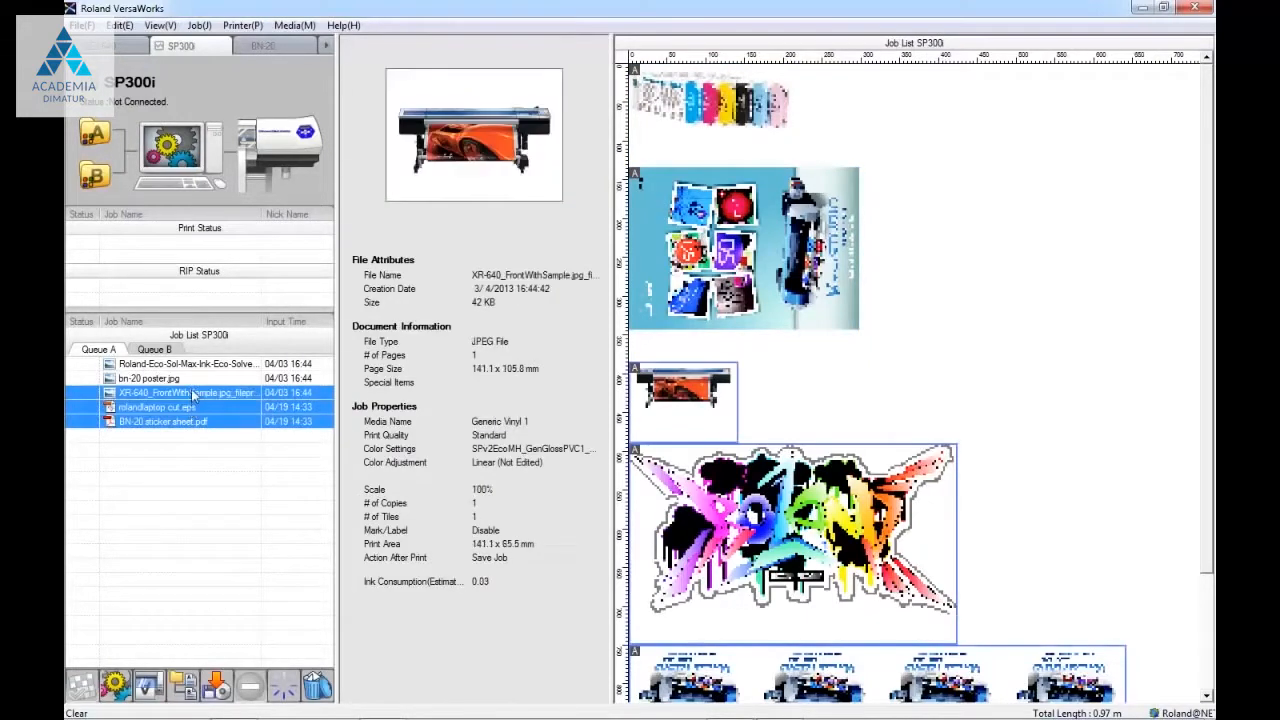
pyautogui.keyDown('shift'); pyautogui.click(190, 378); pyautogui.keyUp('shift')
pyautogui.keyDown('shift'); pyautogui.click(190, 366); pyautogui.keyUp('shift')
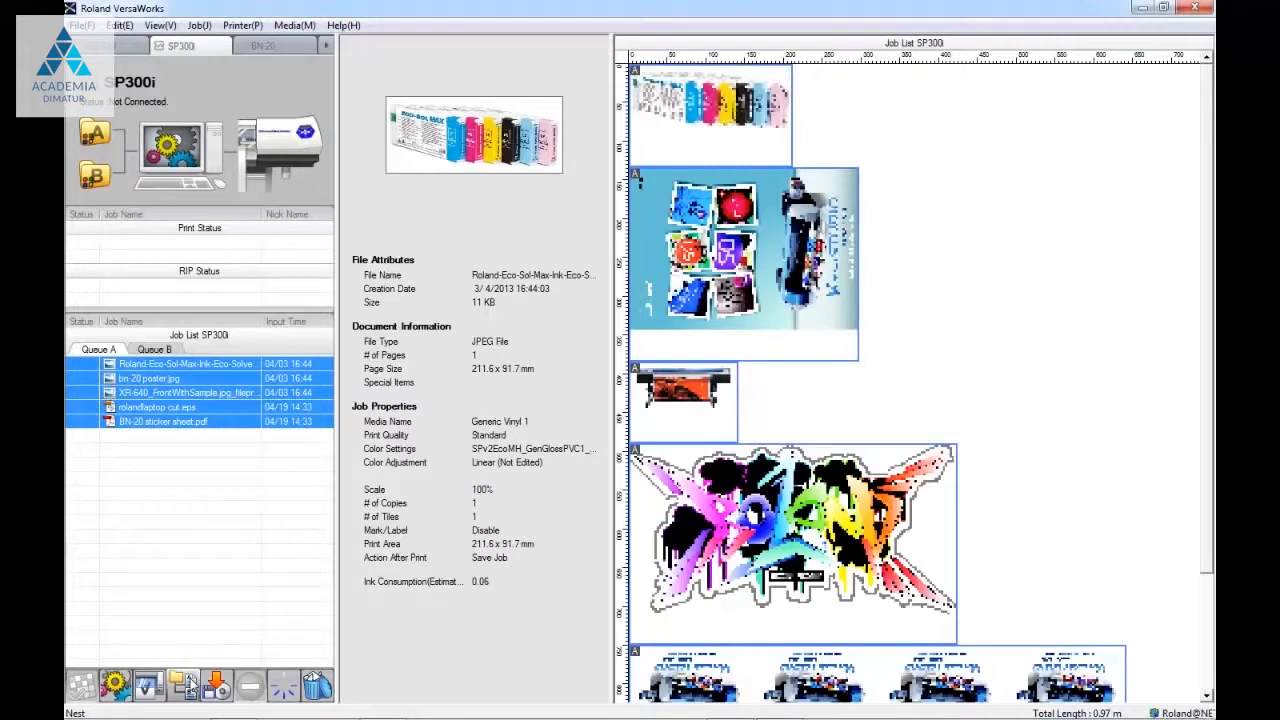
pyautogui.click(203, 25)
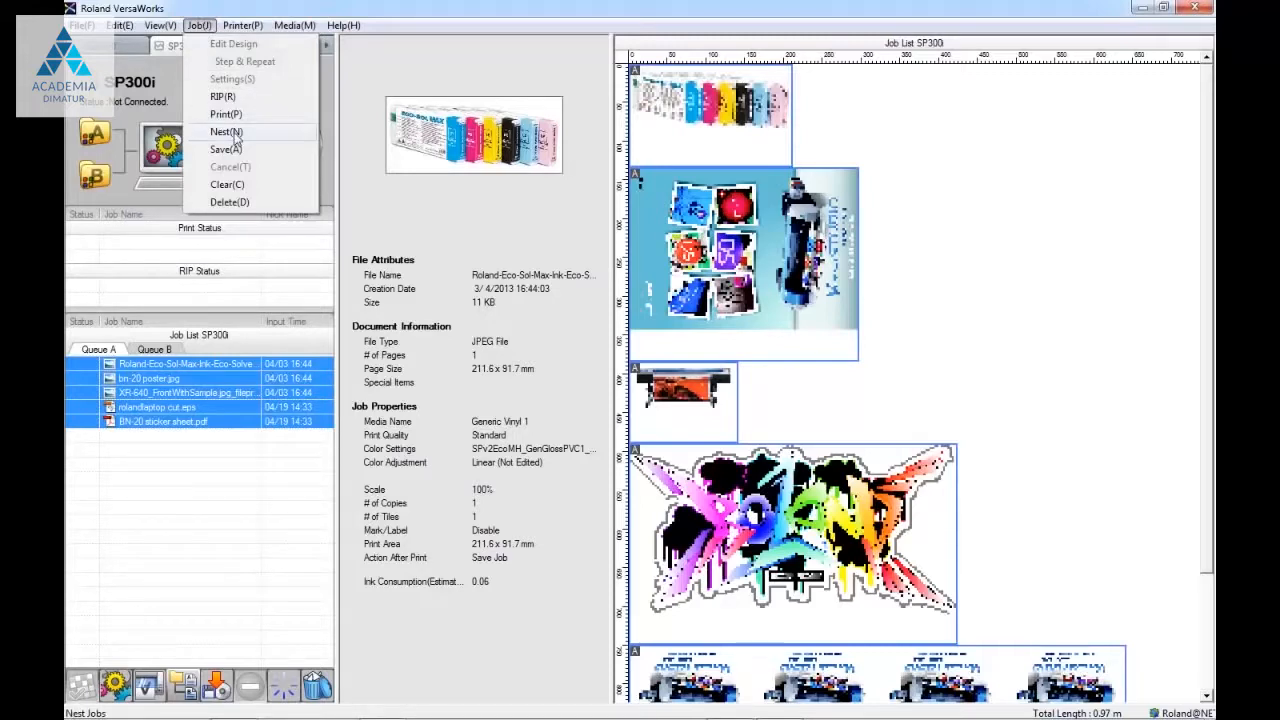
pyautogui.rightClick(197, 396)
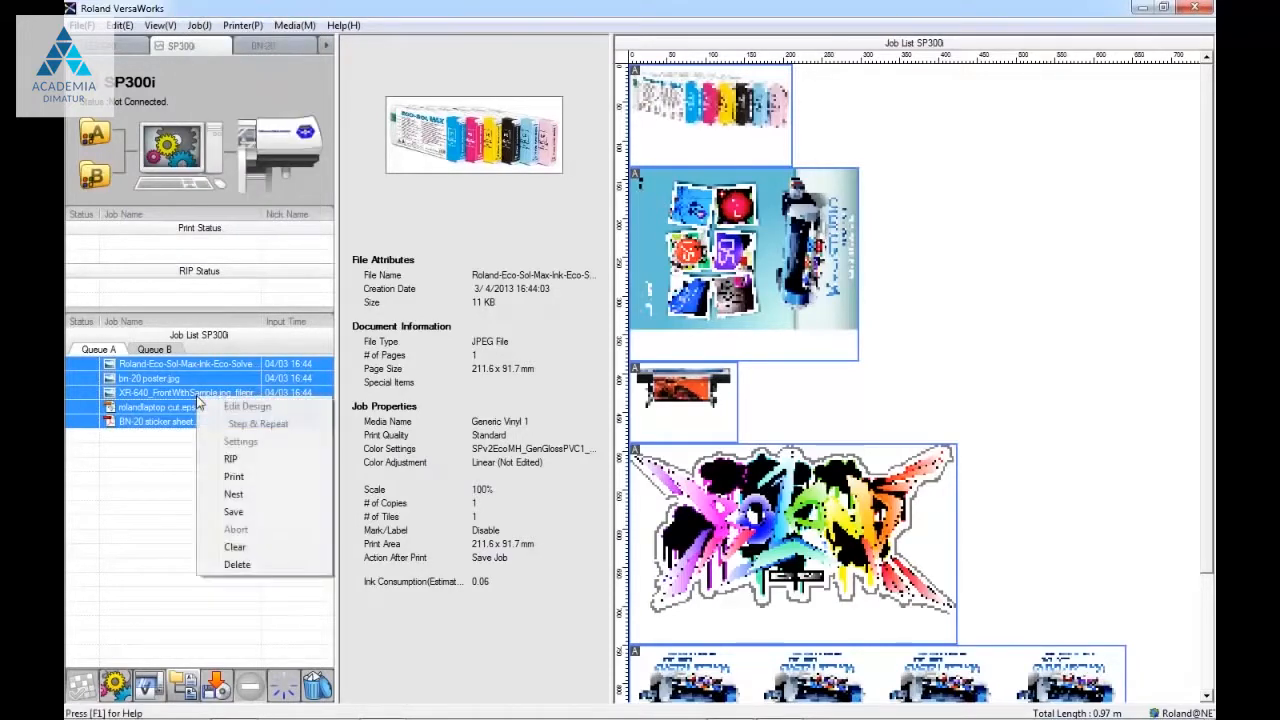
pyautogui.click(234, 494)
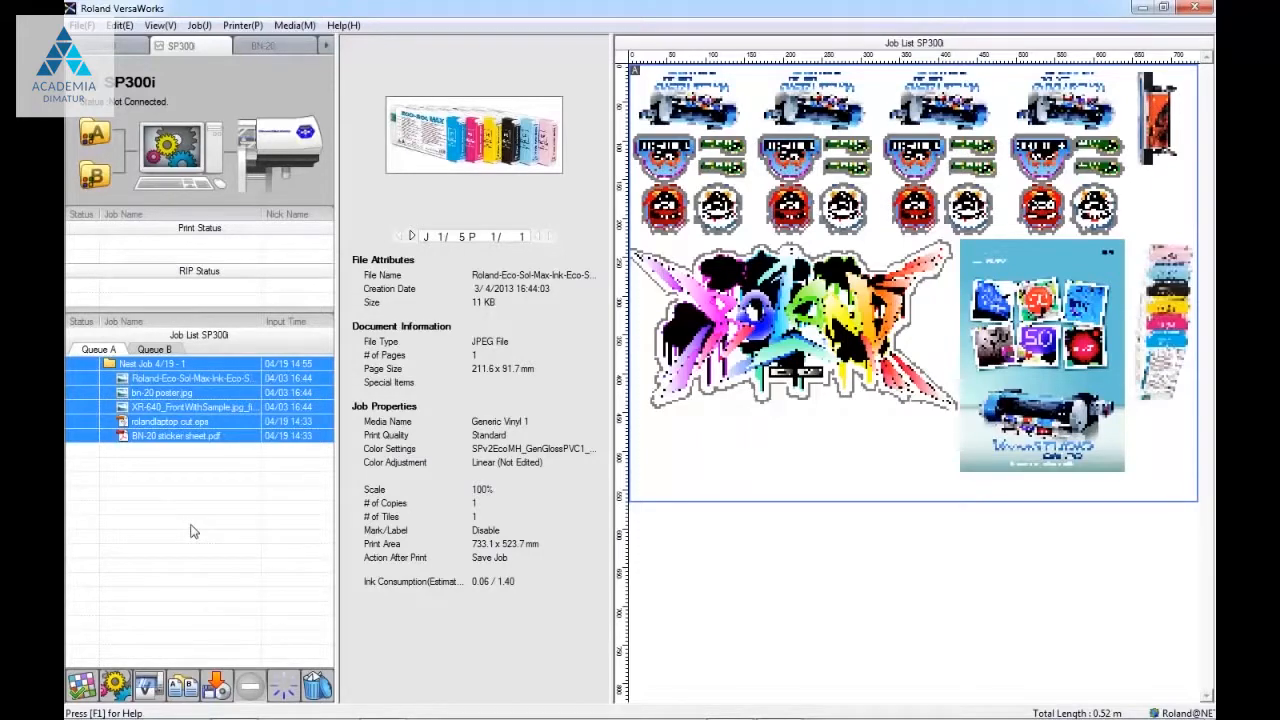
# - Open the nested job's settings and scale the Roland graffiti logo to 50%
pyautogui.click(84, 686)
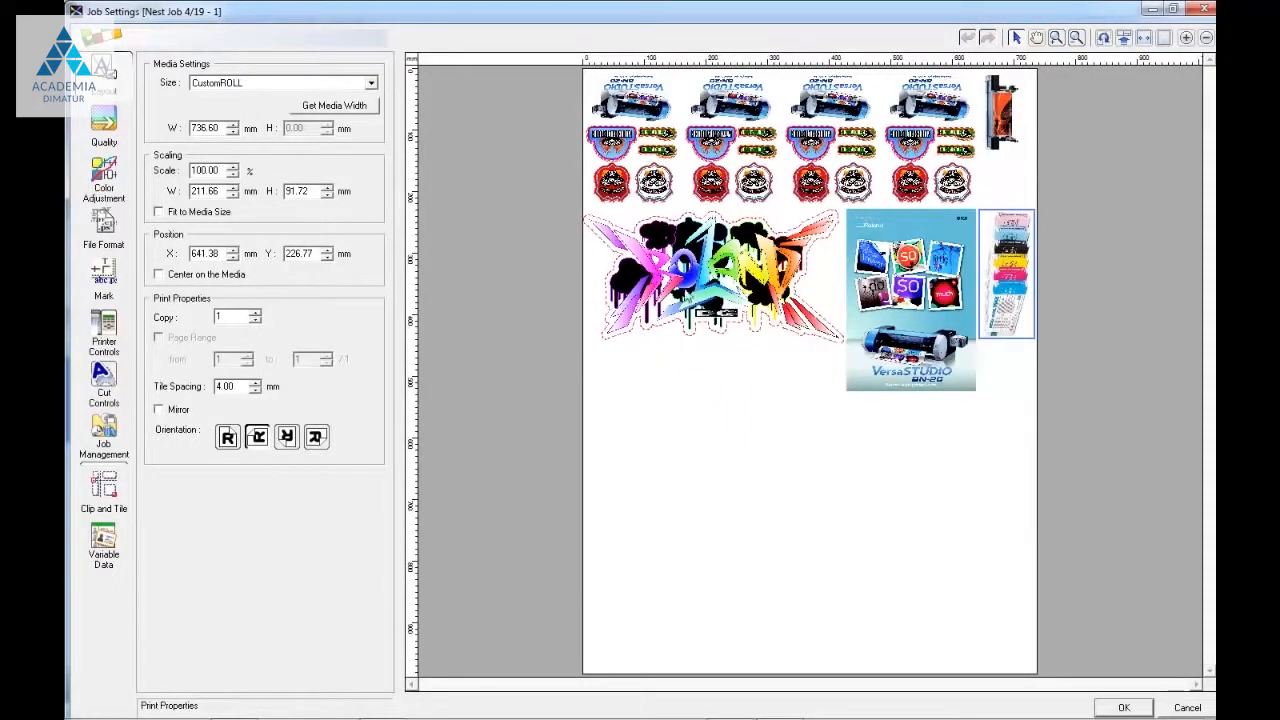
pyautogui.click(751, 409)
pyautogui.click(740, 286)
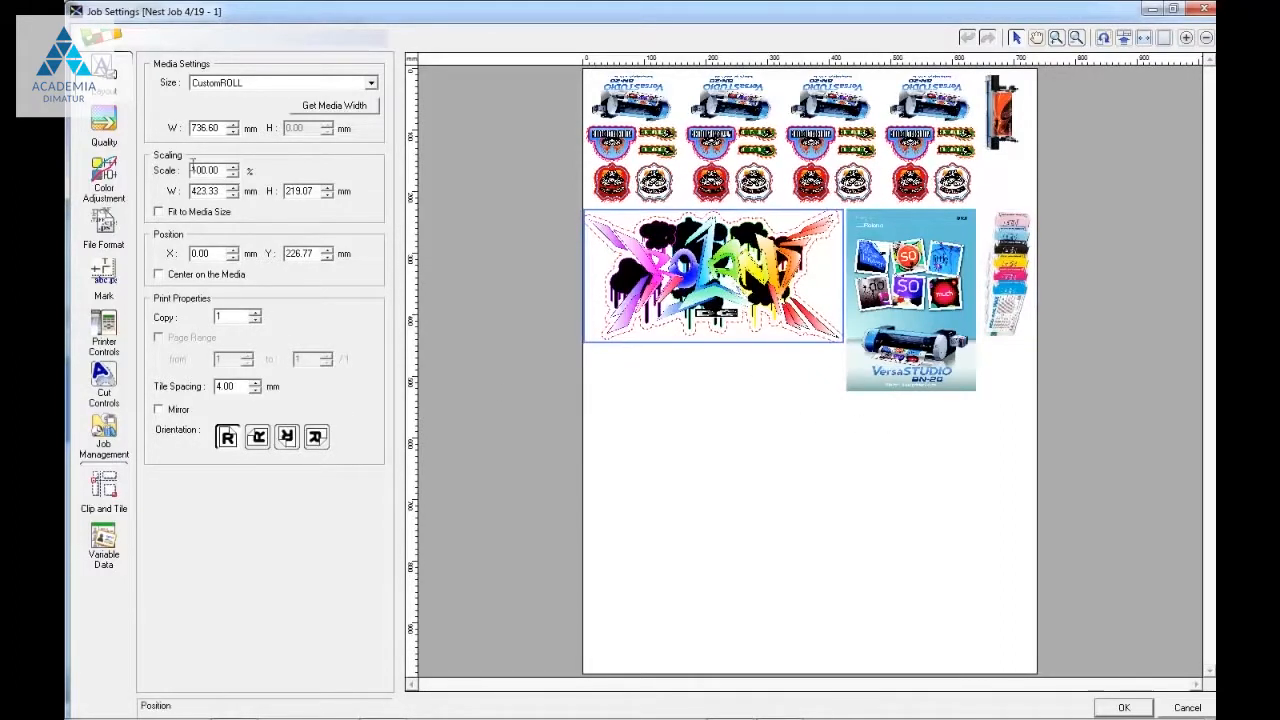
pyautogui.doubleClick(221, 173)
pyautogui.write('50')
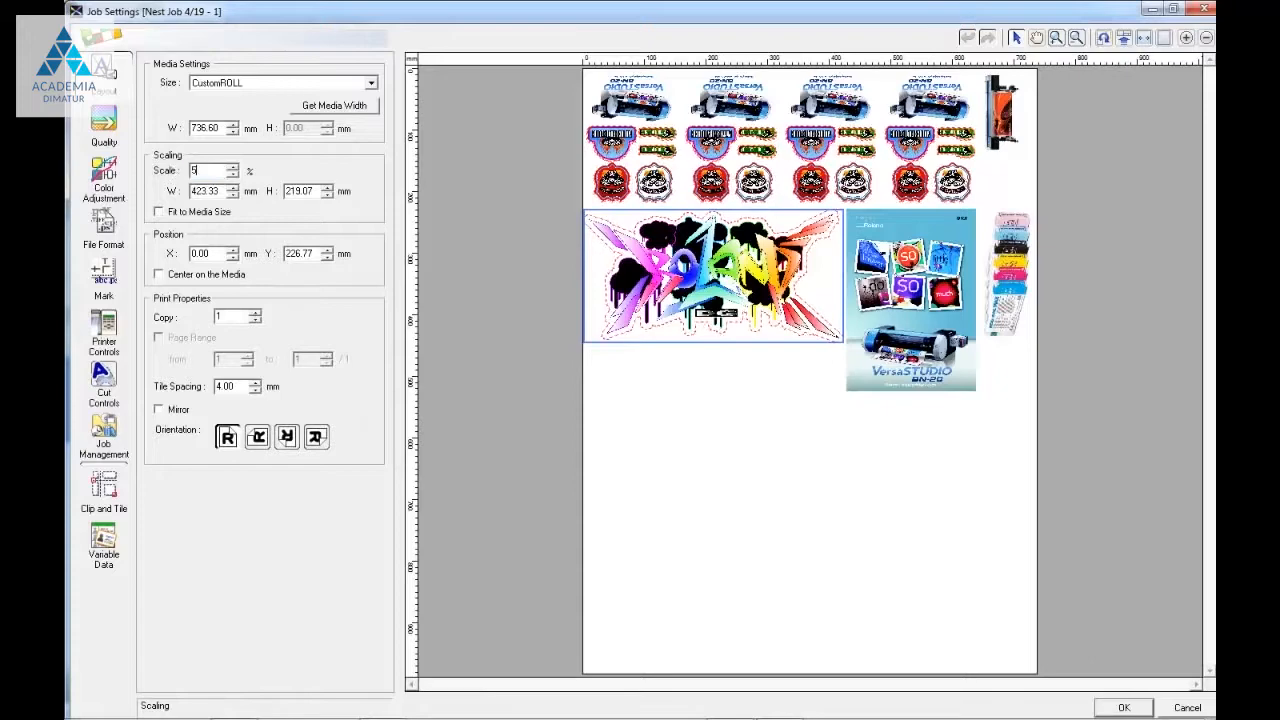
pyautogui.press('Return')
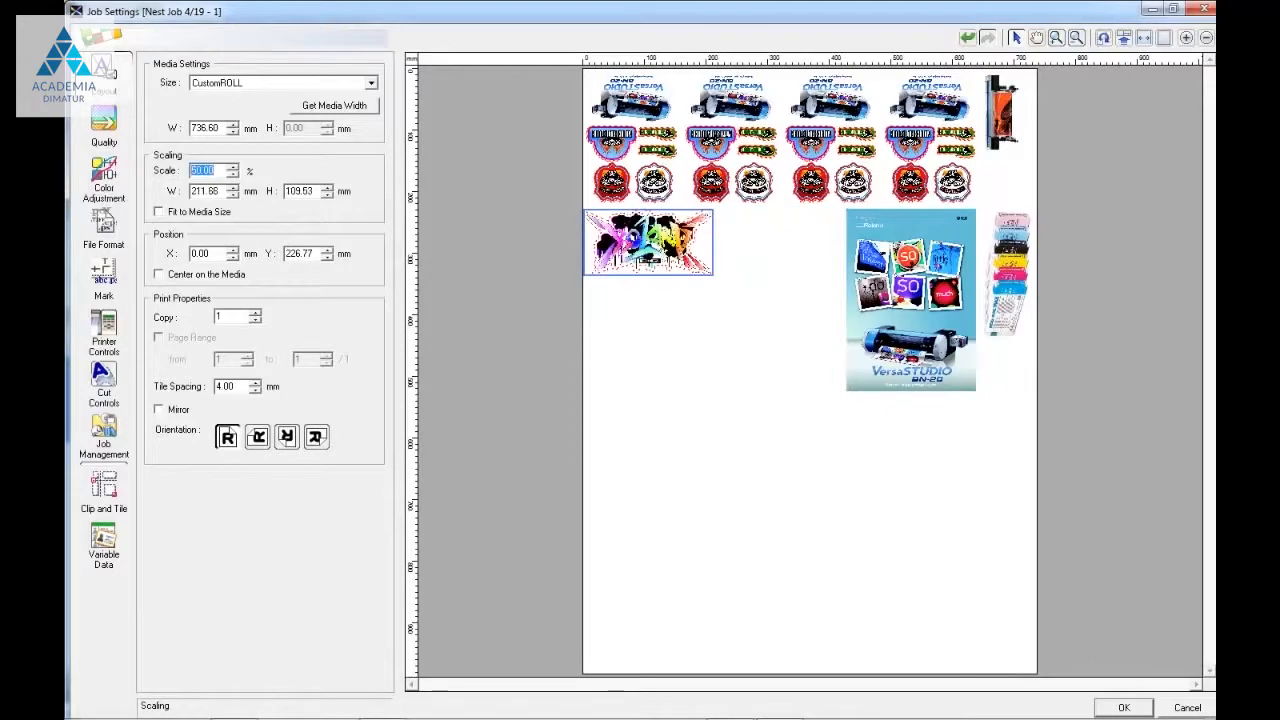
# - Set the Roland graffiti logo to 4 copies within the nested job
pyautogui.click(254, 313)
pyautogui.click(254, 313)
pyautogui.click(254, 313)
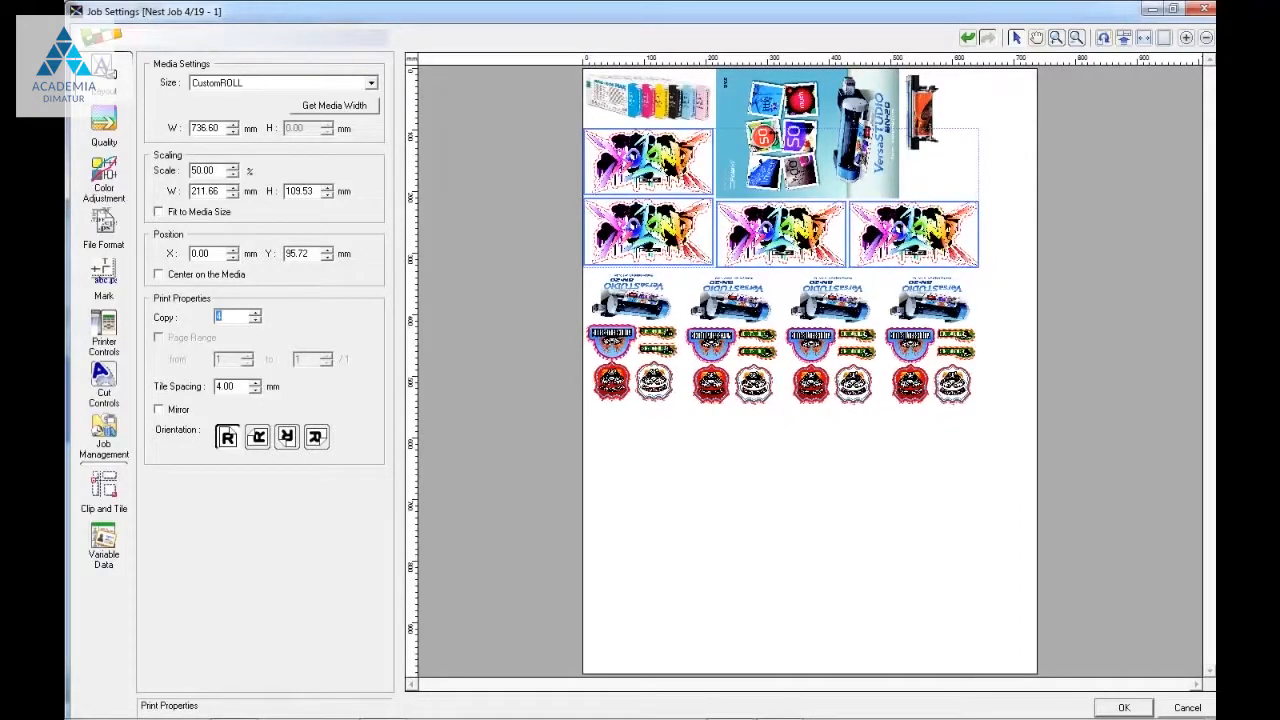
# - Set the clipped XR-640 printer image to 3 copies within the nested job
pyautogui.click(905, 106)
pyautogui.click(254, 313)
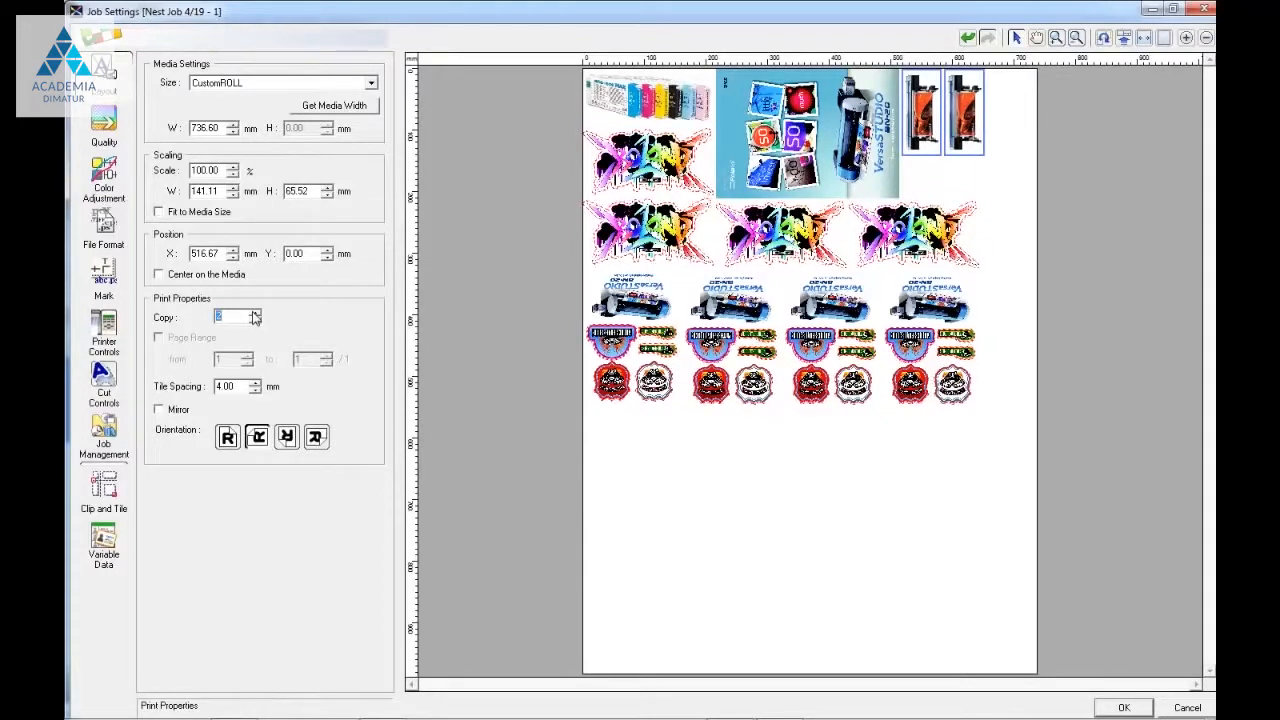
pyautogui.click(254, 313)
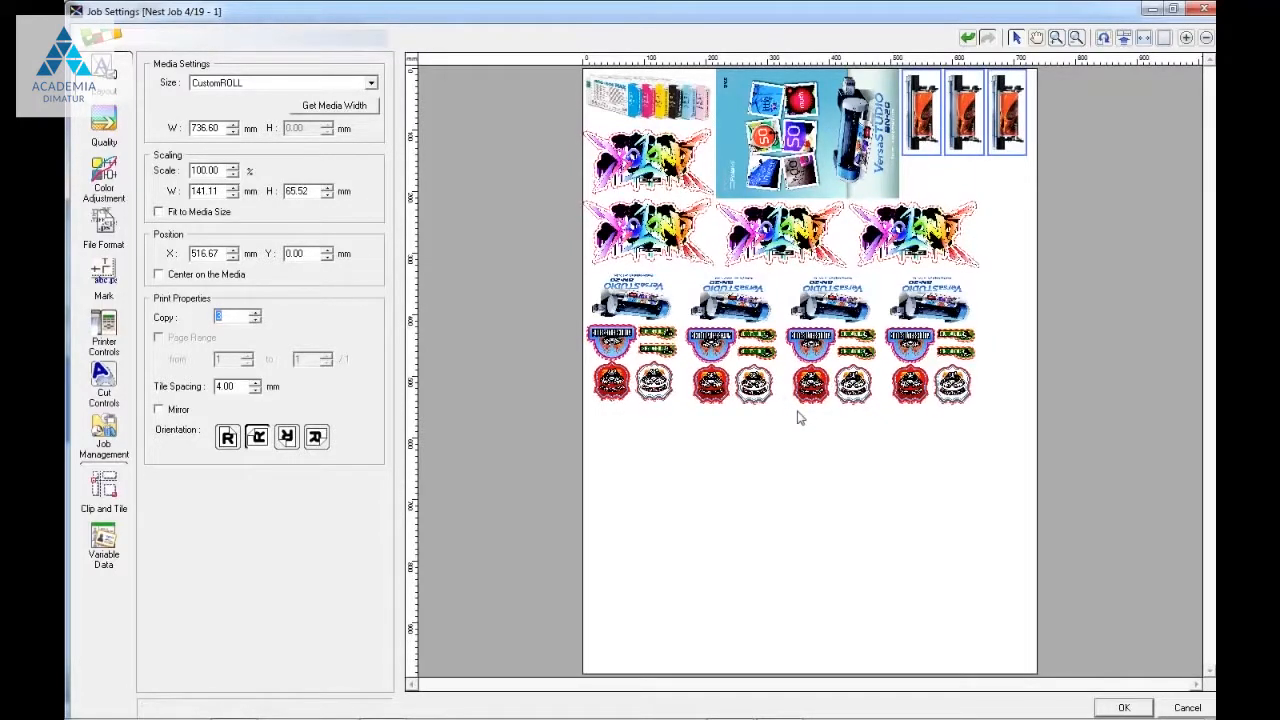
# - Move the last sticker sheet copy down the media and one graffiti logo copy to about X 508 mm, Y 367 mm
pyautogui.click(955, 390)
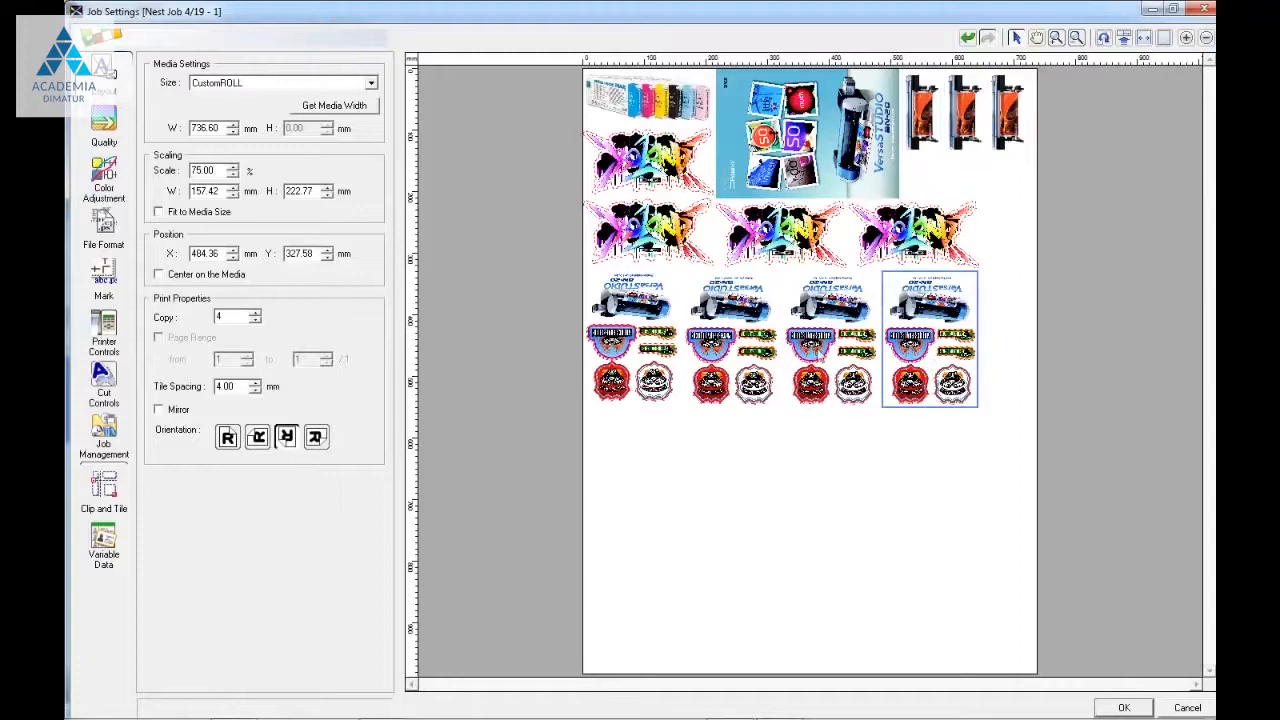
pyautogui.moveTo(966, 340); pyautogui.dragTo(958, 545)
pyautogui.moveTo(928, 255); pyautogui.dragTo(975, 344)
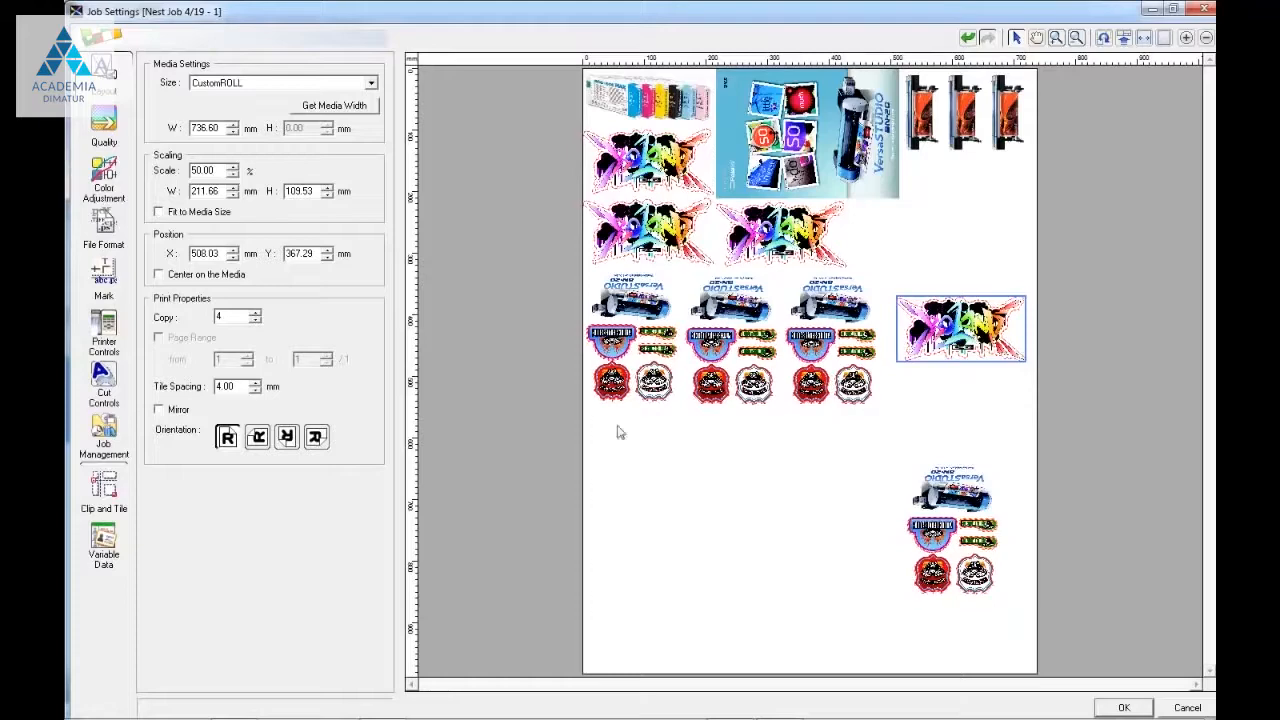
# - Automatically rearrange the nested items several times until they are compactly laid out on the media
pyautogui.click(1105, 40)
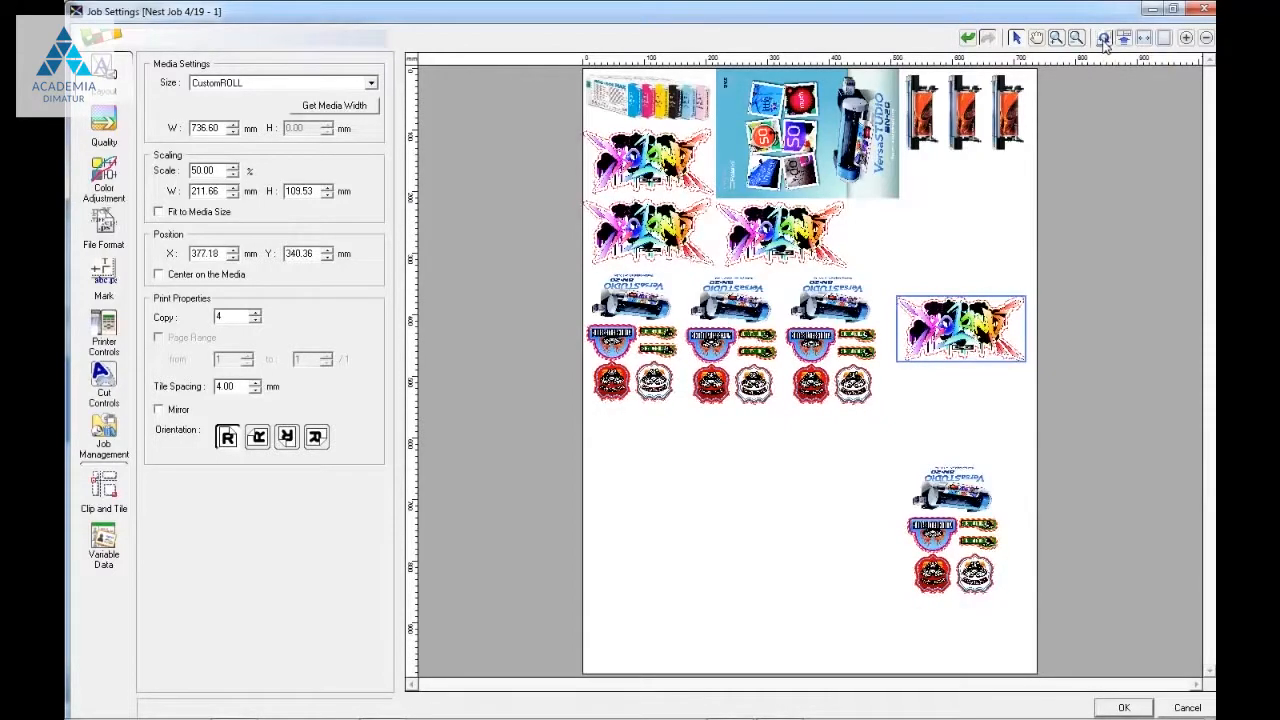
pyautogui.click(1105, 40)
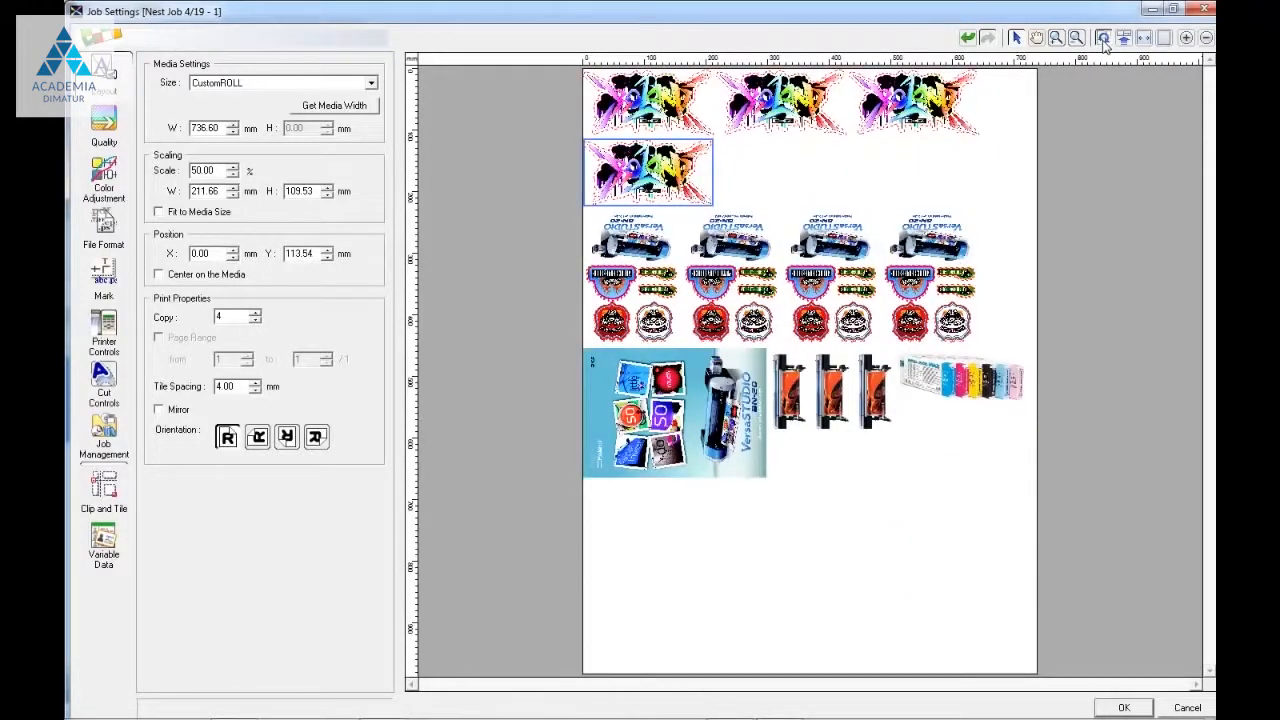
pyautogui.click(1105, 40)
pyautogui.click(1105, 40)
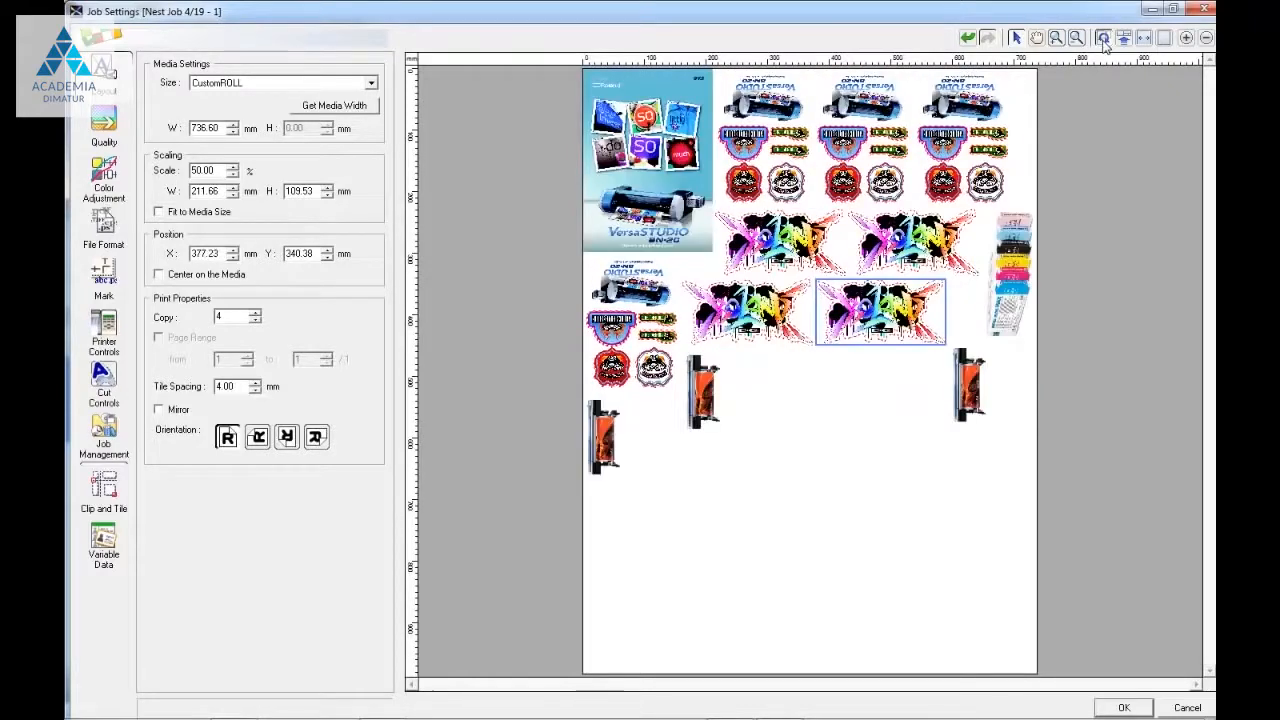
pyautogui.click(1105, 40)
pyautogui.click(1105, 40)
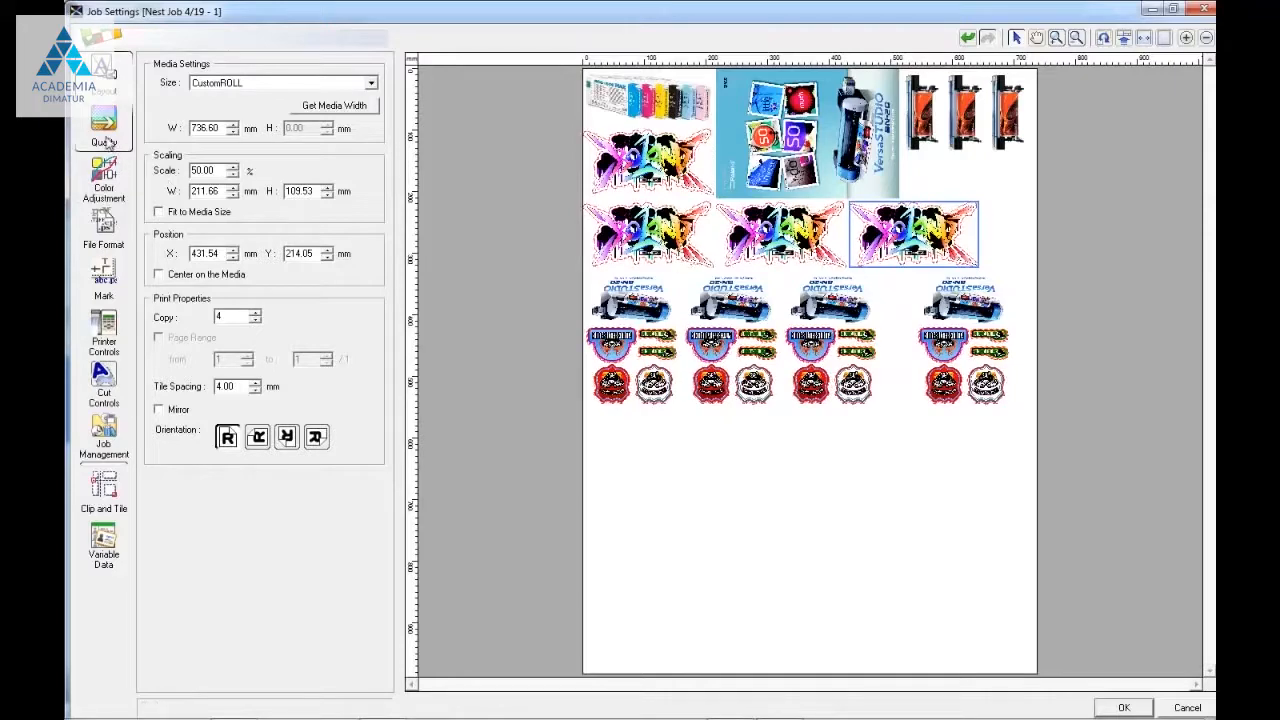
# - Select all four sticker sheet copies and set their color management preset to Pre-Press Europe in the quality settings
pyautogui.click(731, 339)
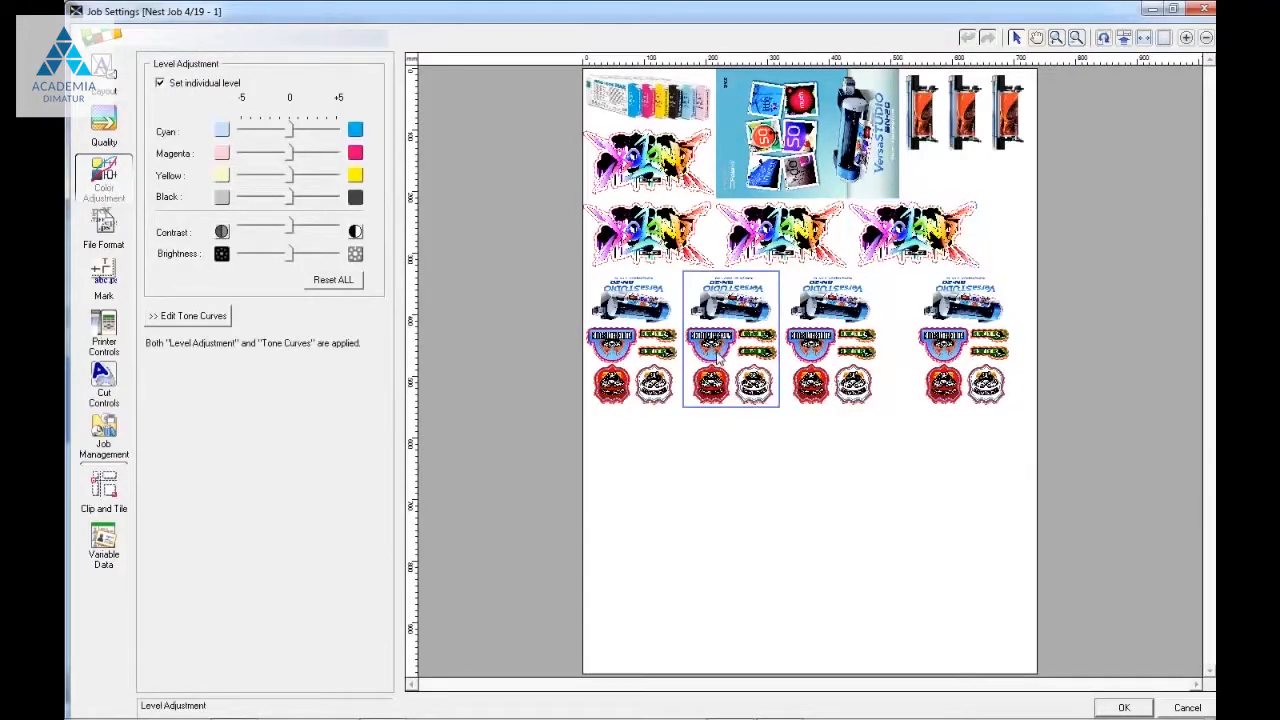
pyautogui.click(104, 128)
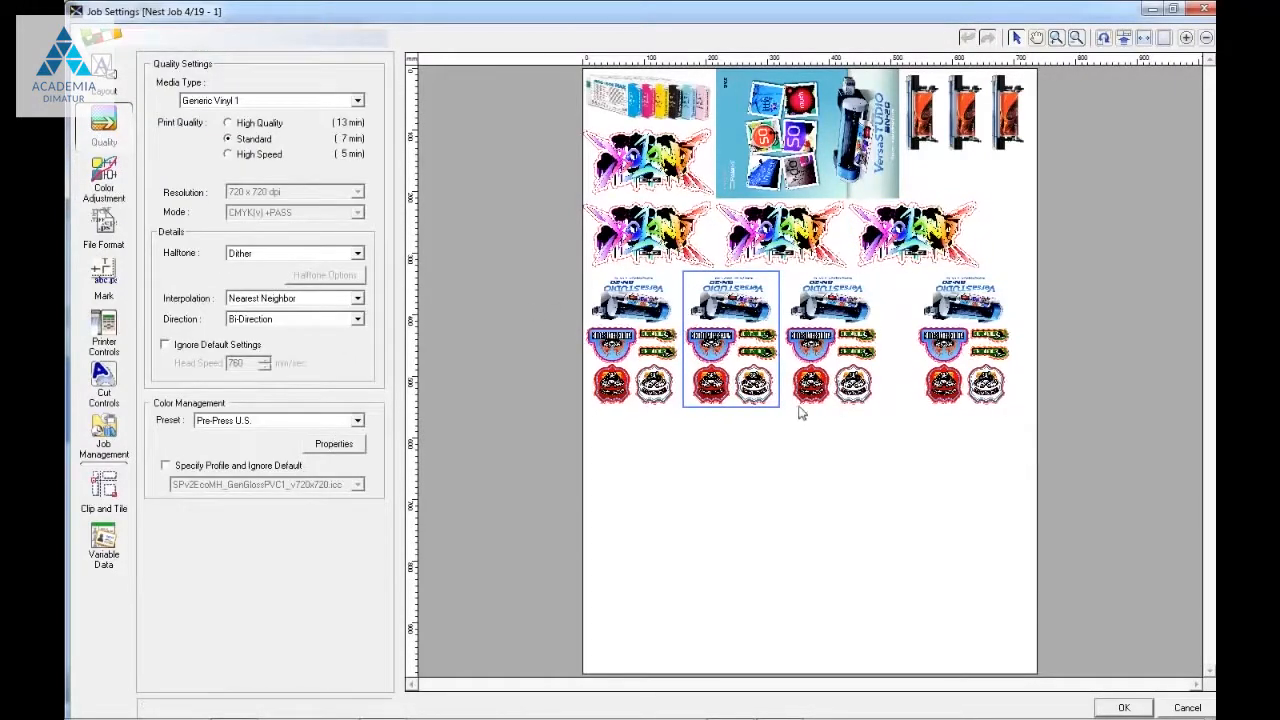
pyautogui.moveTo(970, 412); pyautogui.dragTo(620, 350)
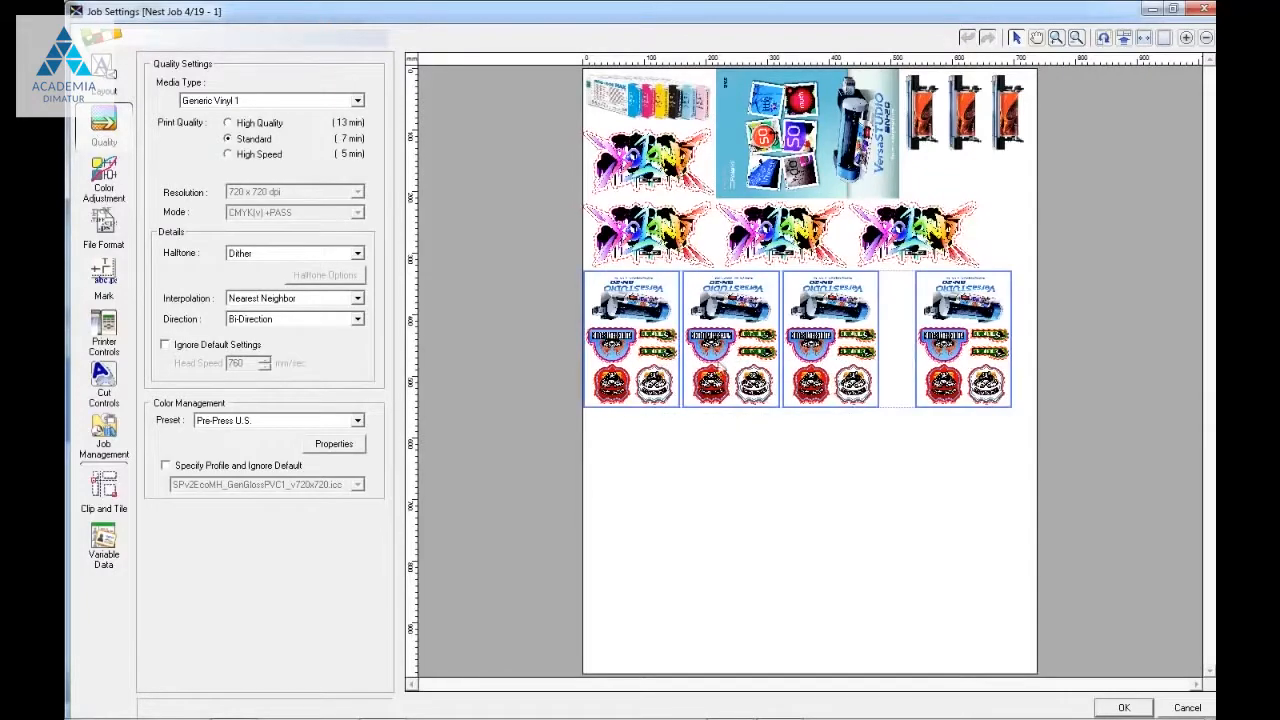
pyautogui.click(306, 424)
pyautogui.click(301, 449)
# - Set the color management preset of the middle XR-640 printer image to MAX Impact
pyautogui.click(964, 112)
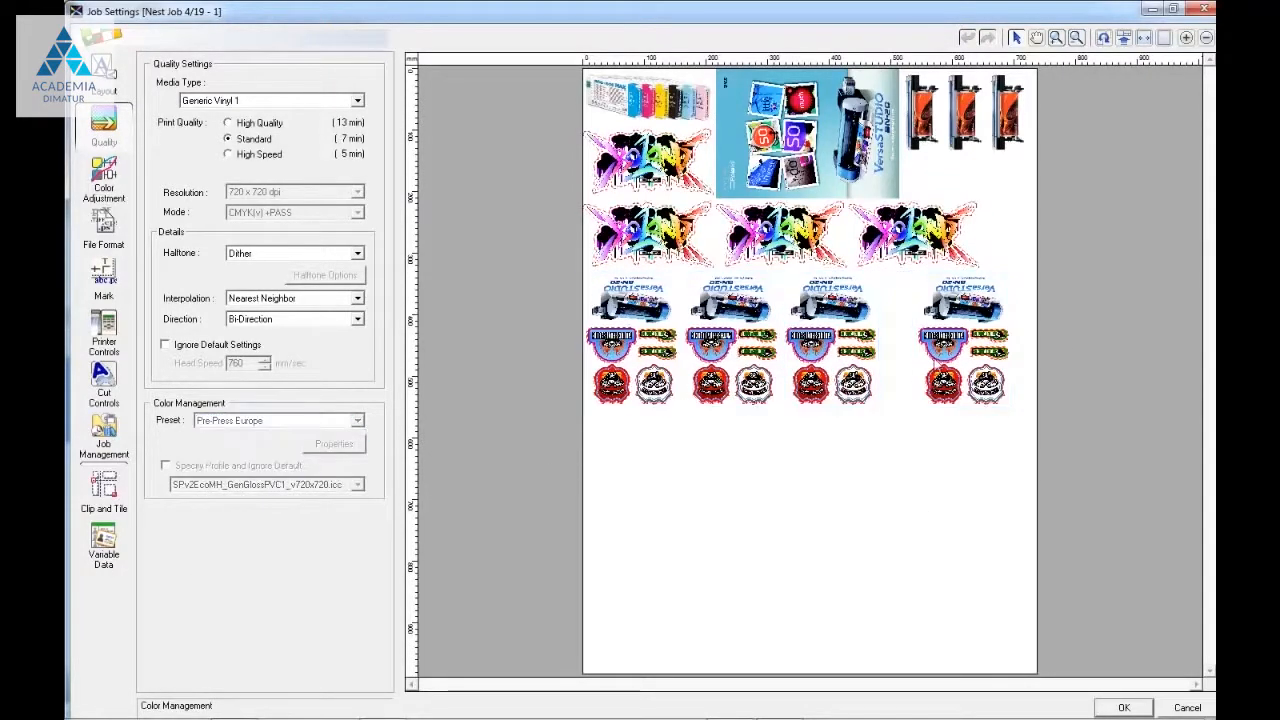
pyautogui.click(300, 420)
pyautogui.click(268, 466)
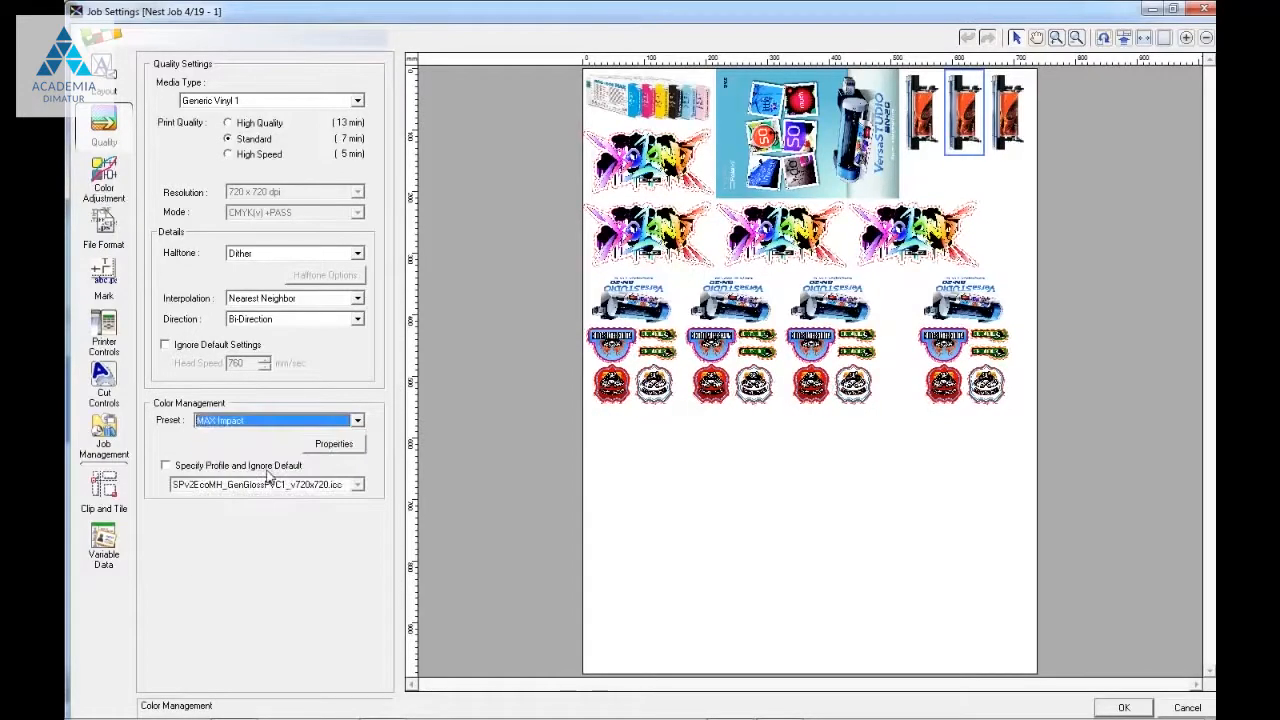
# - Add Trim Marks to the BN-20 poster in the nested job
pyautogui.click(866, 497)
pyautogui.click(104, 278)
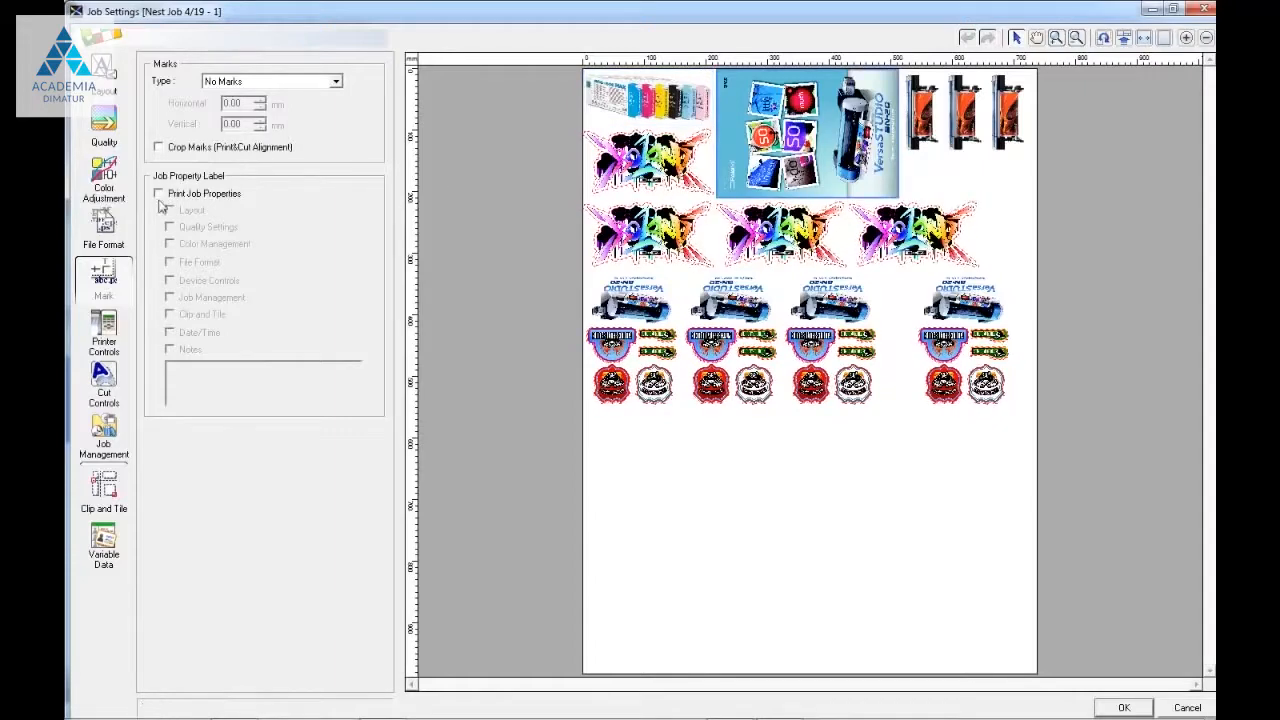
pyautogui.click(245, 81)
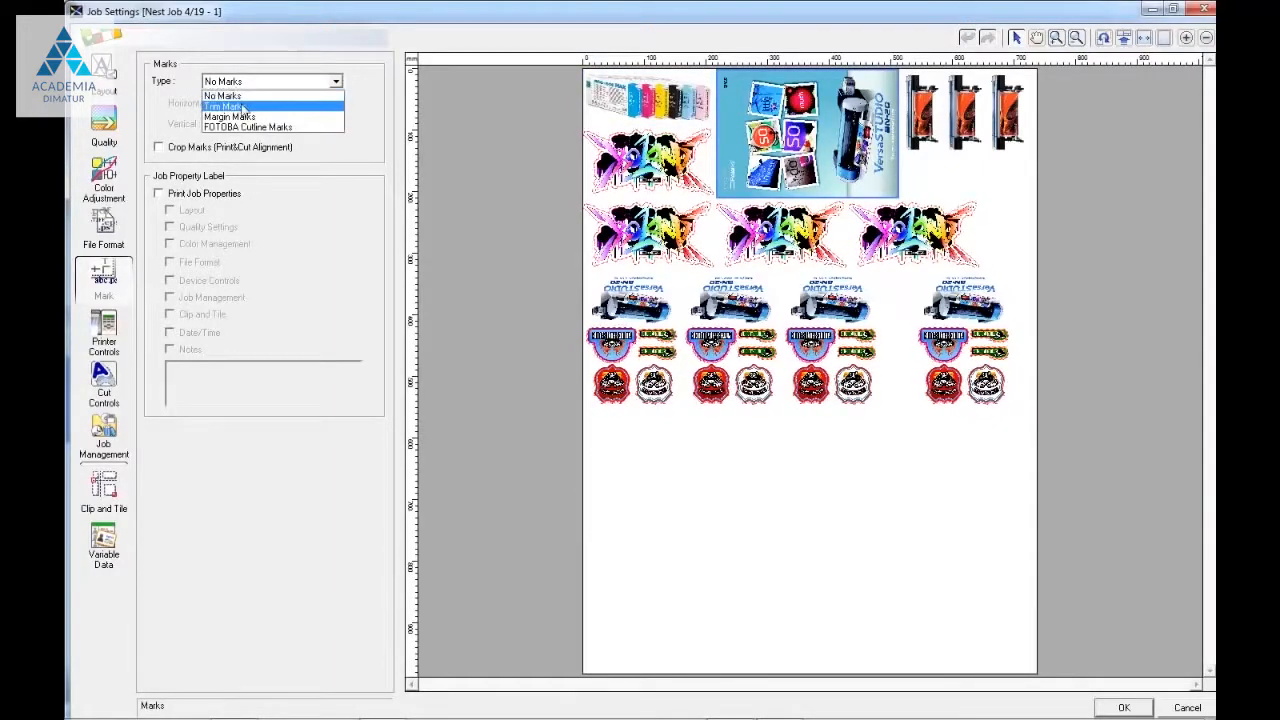
pyautogui.click(242, 106)
# - Automatically rearrange all nested items several times so the poster with its trim marks fits among the others
pyautogui.click(1110, 35)
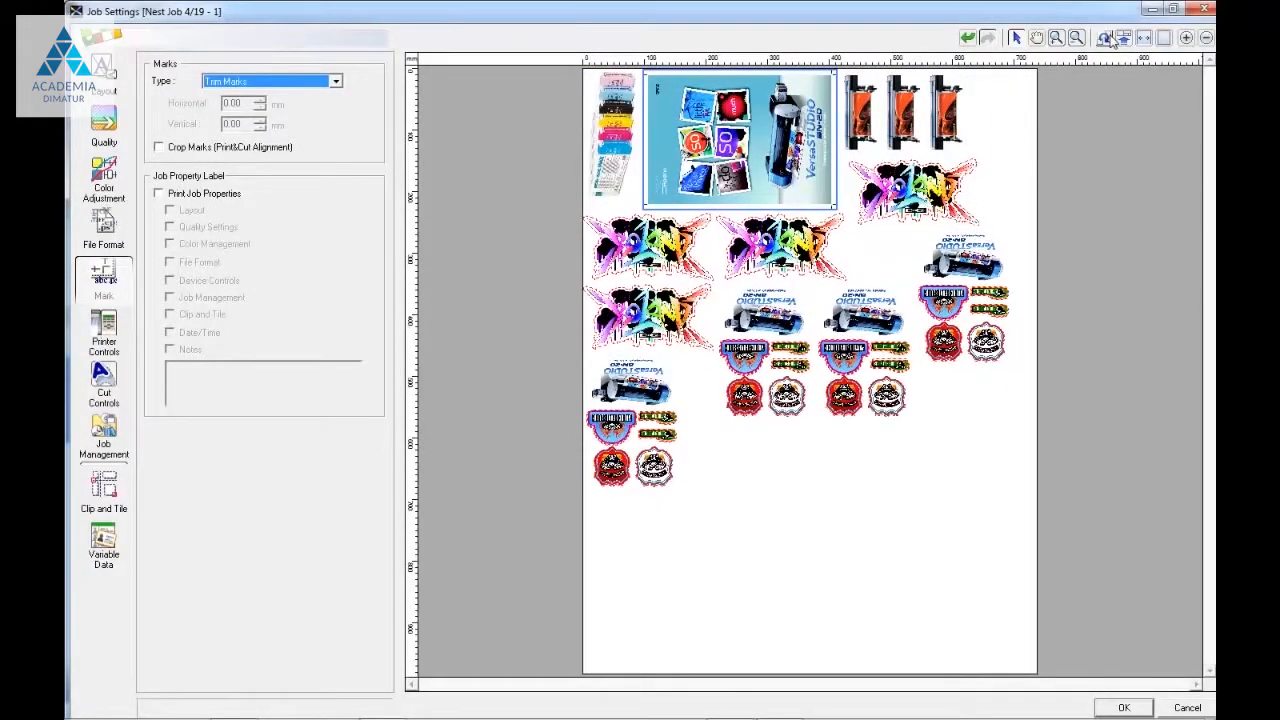
pyautogui.click(1110, 35)
pyautogui.click(1110, 35)
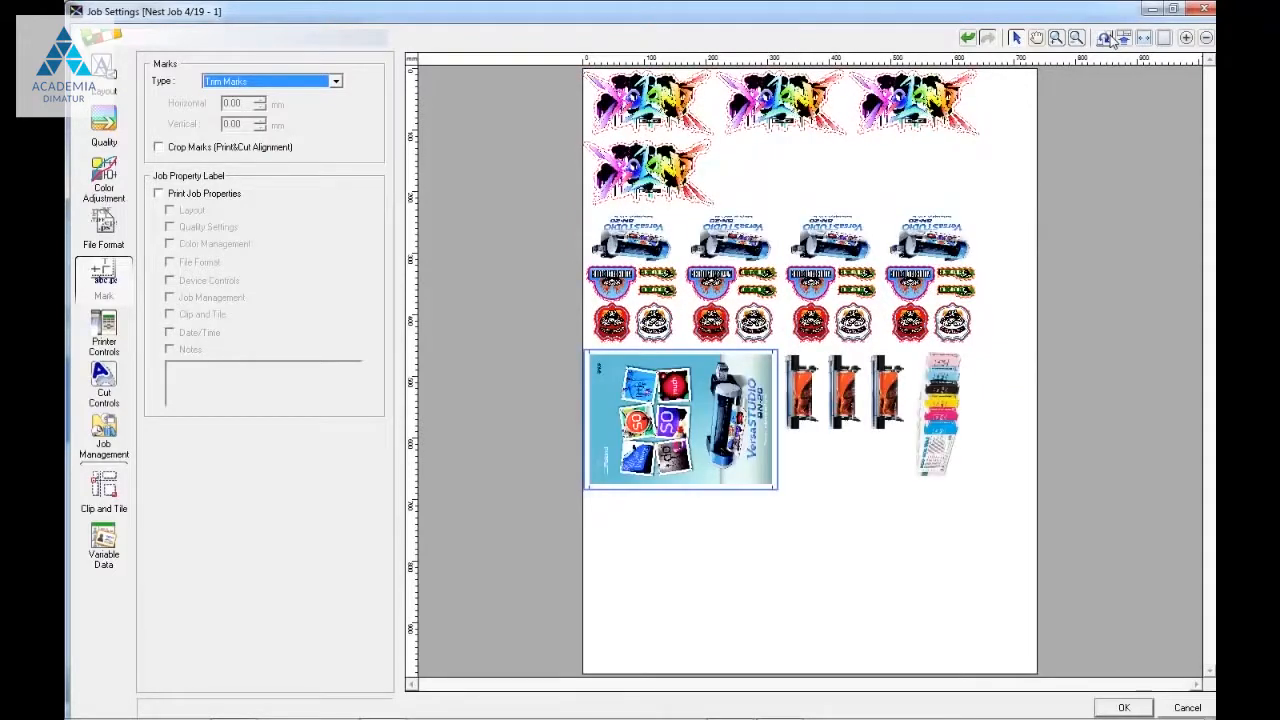
pyautogui.click(1110, 35)
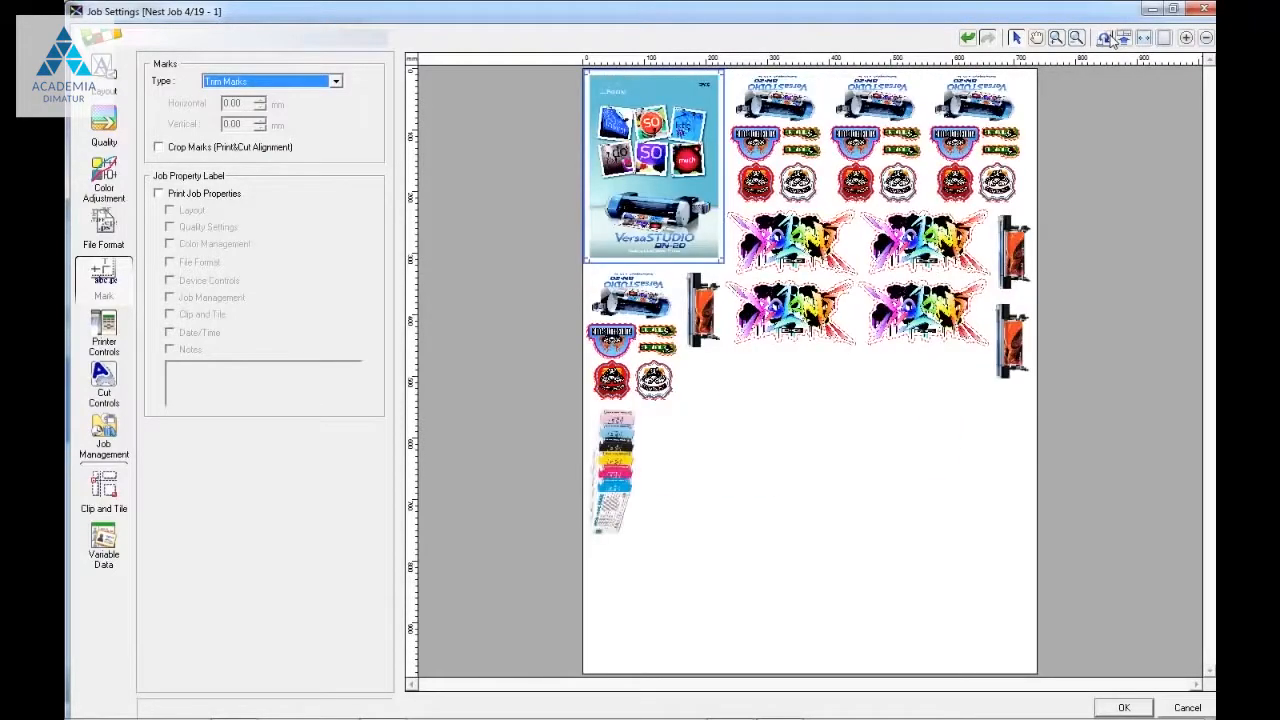
# - Turn the ink cartridge image upright, place it below the graffiti logos at about X 210 mm, Y 467 mm, and apply the job settings
pyautogui.click(620, 450)
pyautogui.moveTo(623, 441); pyautogui.dragTo(826, 393)
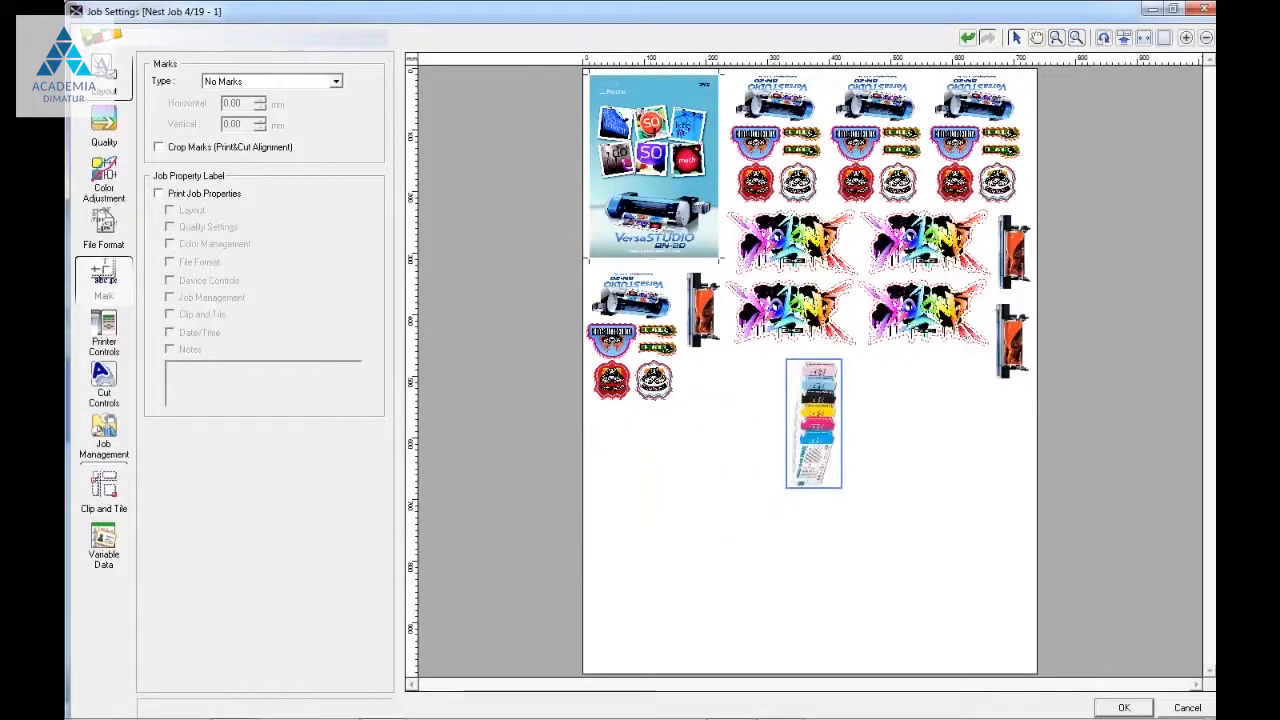
pyautogui.click(94, 66)
pyautogui.click(223, 443)
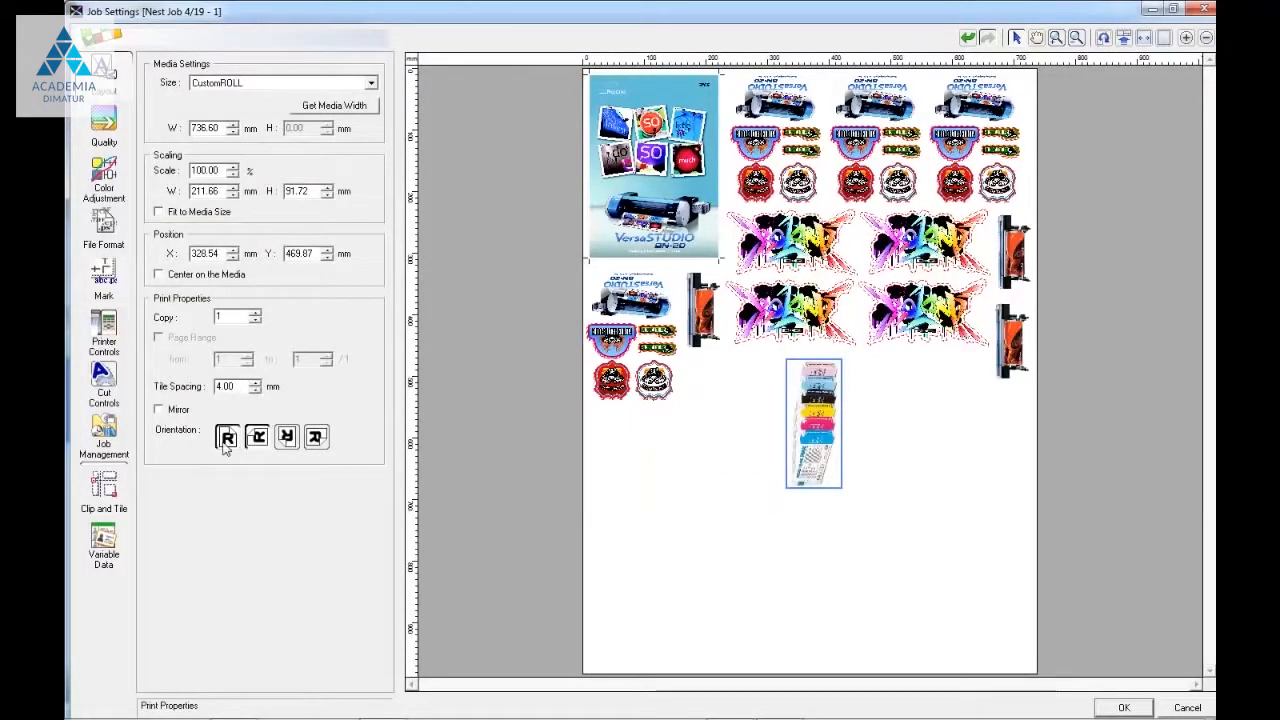
pyautogui.click(257, 437)
pyautogui.moveTo(865, 393); pyautogui.dragTo(790, 388)
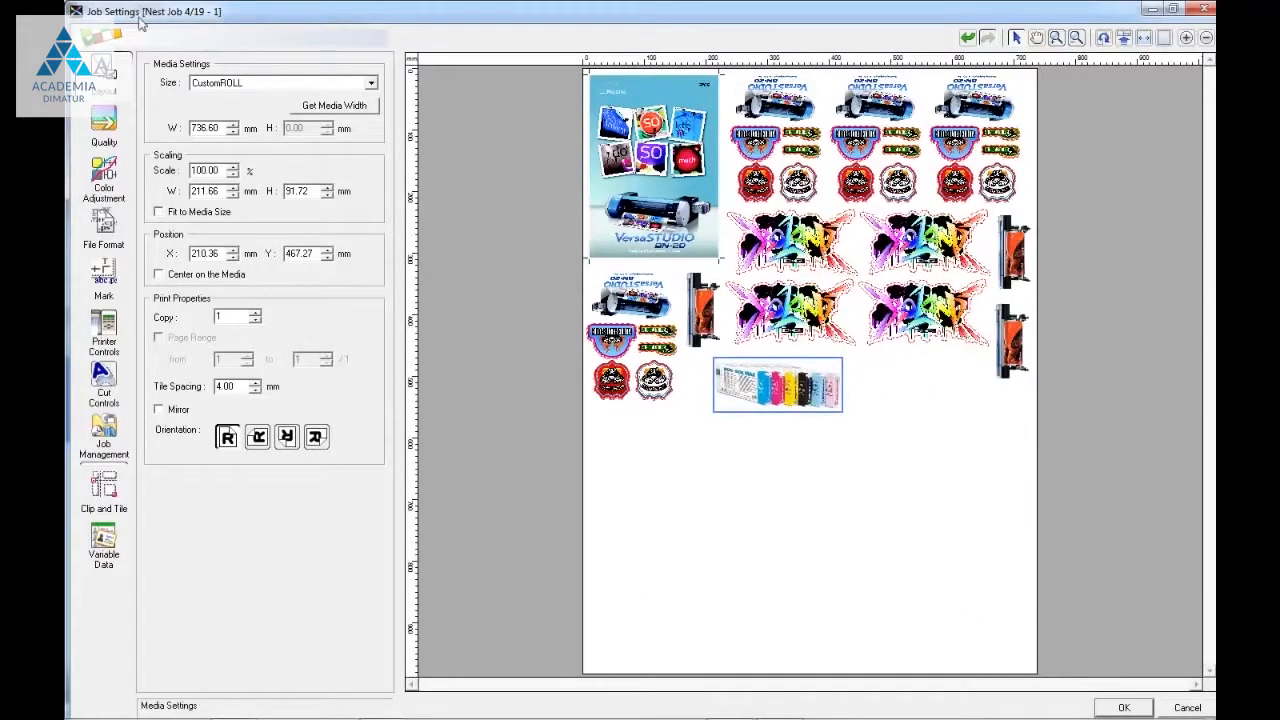
pyautogui.click(1122, 707)
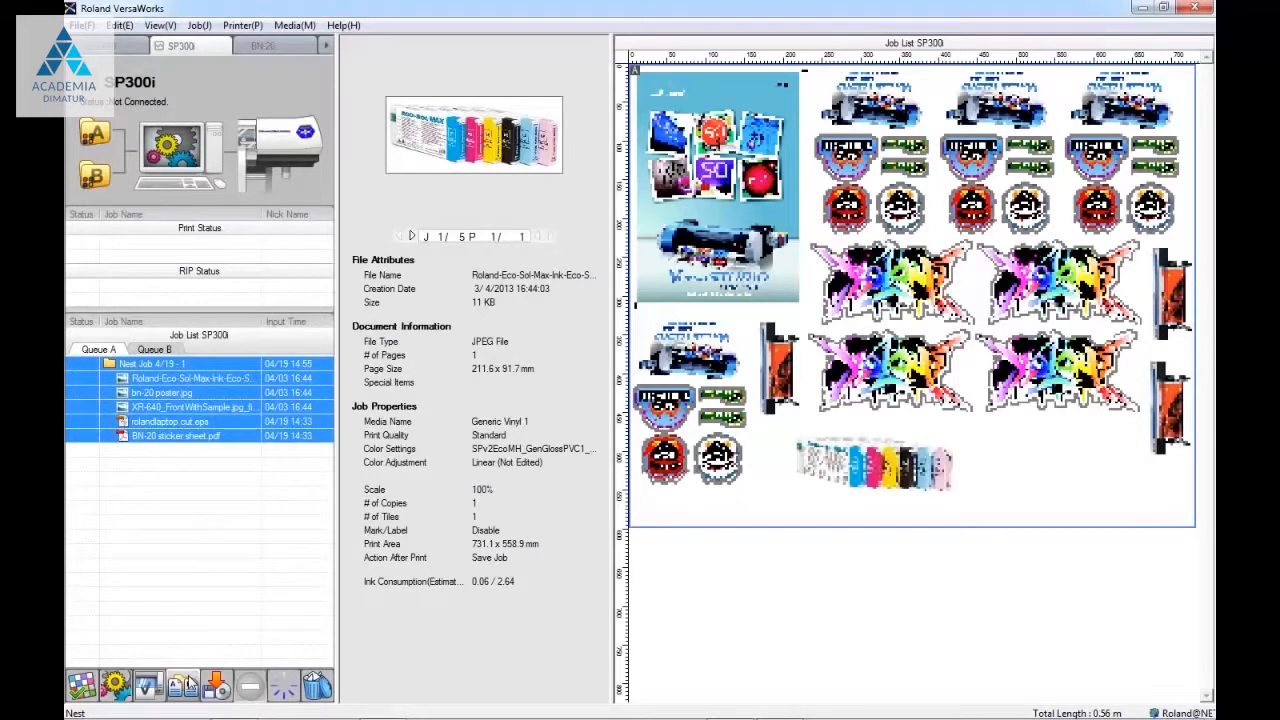
# - Break the nested job back into its separate jobs and select the rolandlaptop cut.eps job
pyautogui.rightClick(178, 396)
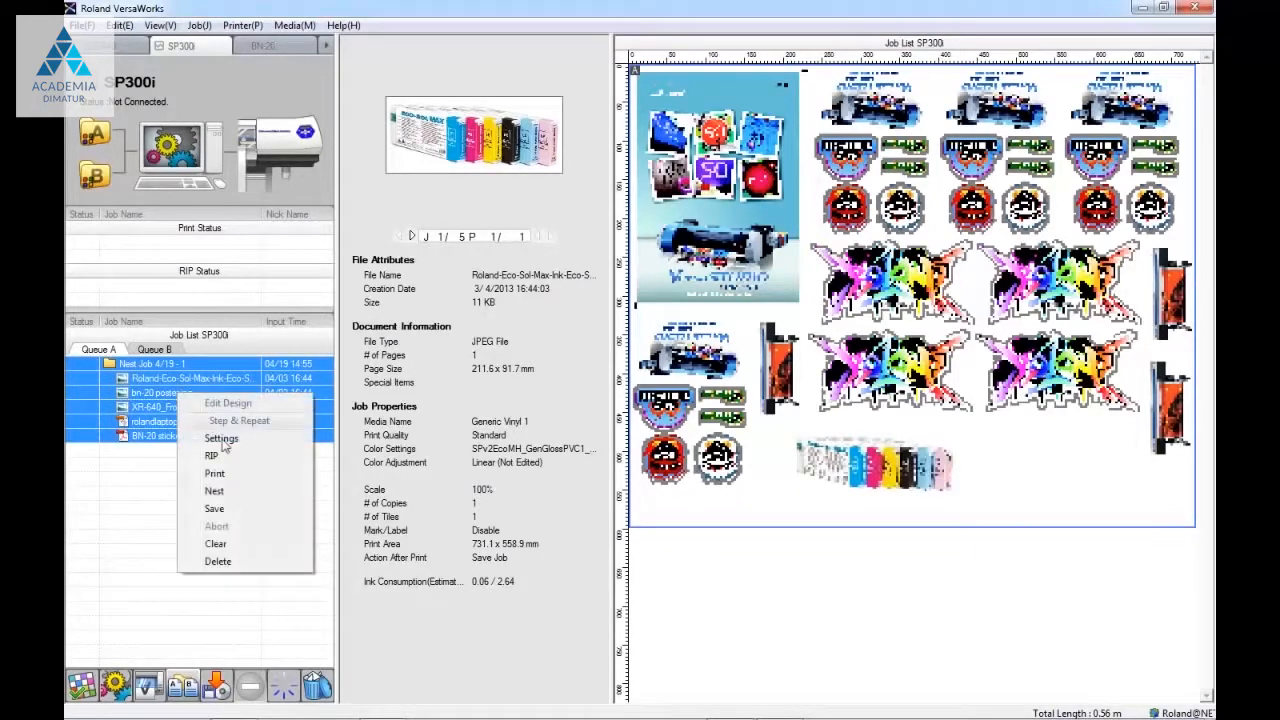
pyautogui.click(230, 491)
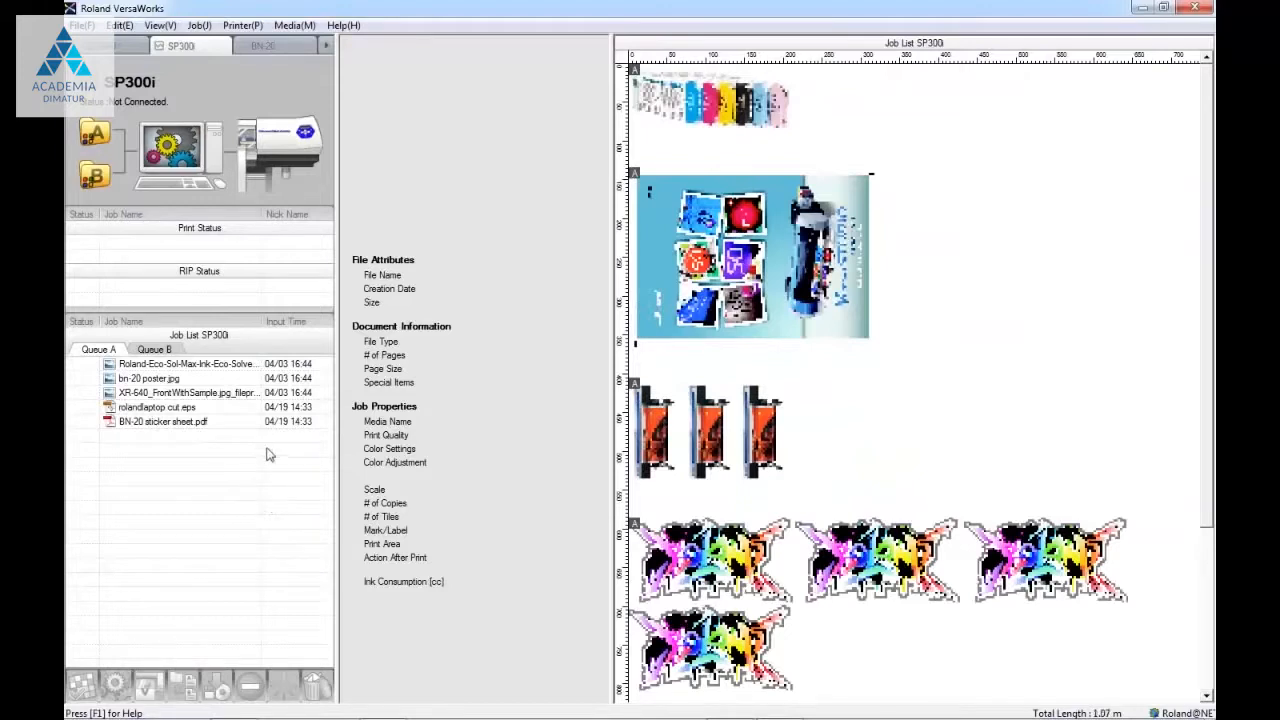
pyautogui.click(886, 556)
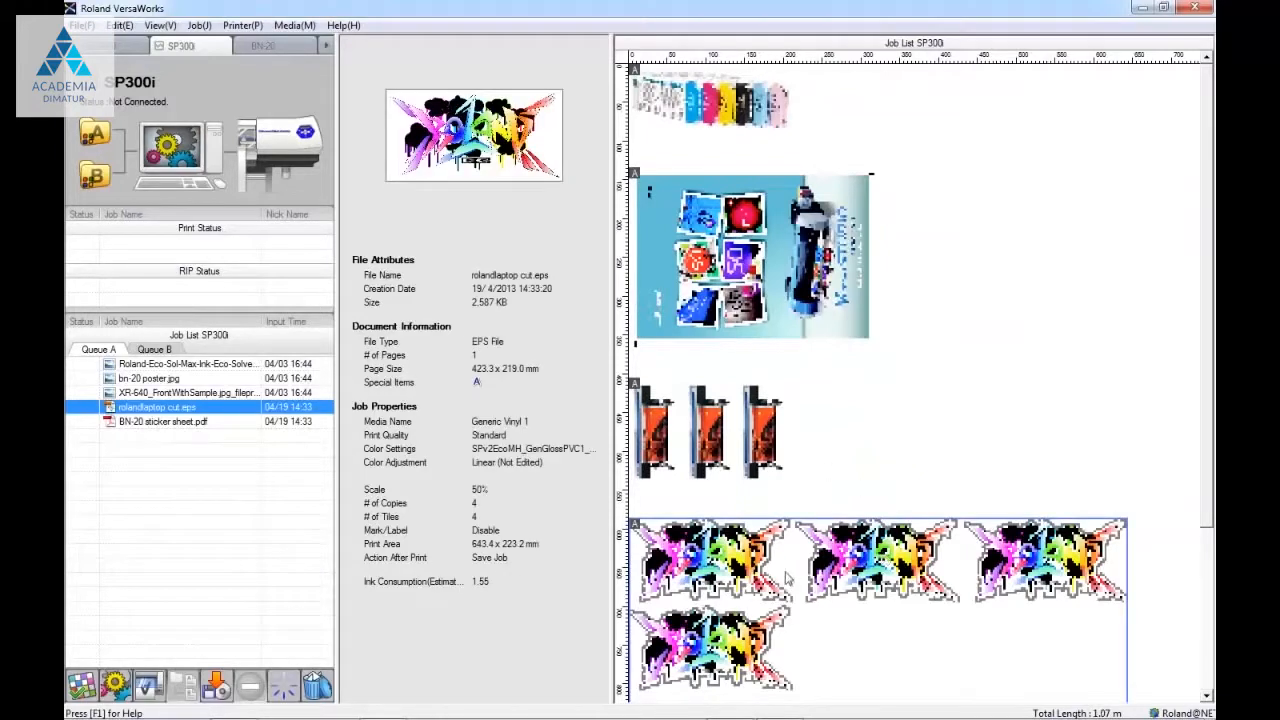